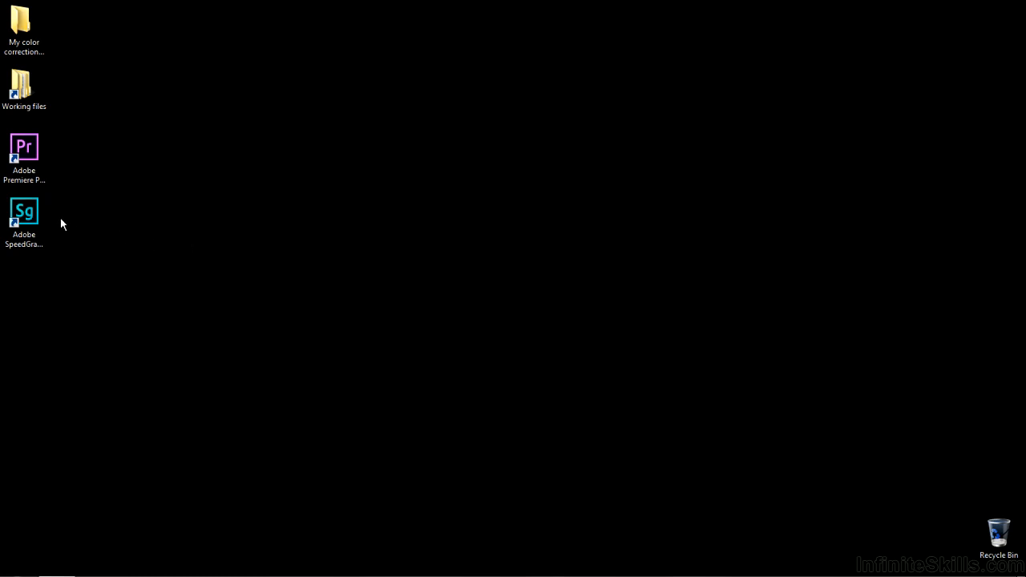
# Step: Launch Adobe SpeedGrade and open the project SG-mask-animation.prproj from the Premiere Pro projects folder
pyautogui.click(37, 215)
pyautogui.doubleClick(37, 216)
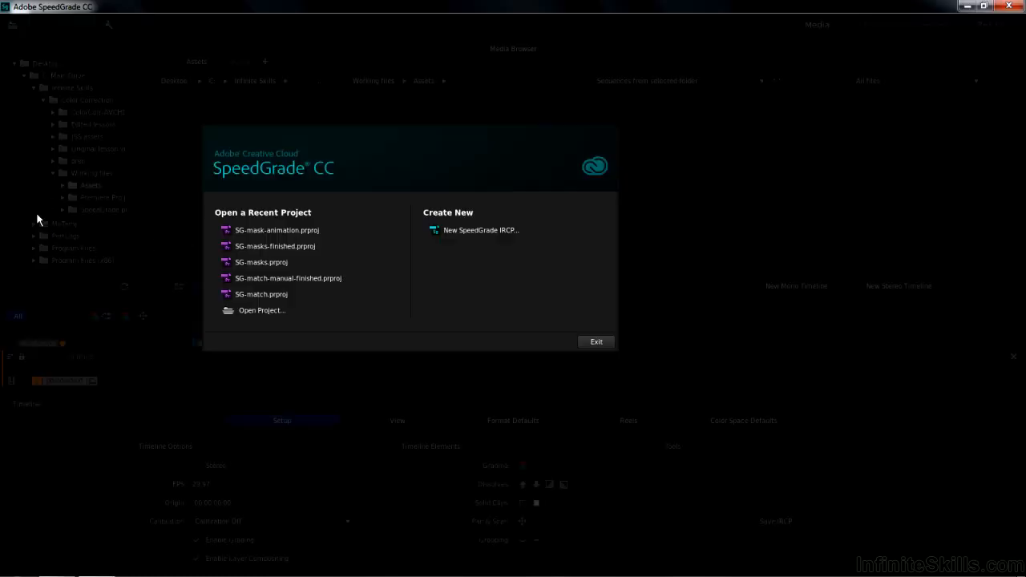
pyautogui.click(257, 312)
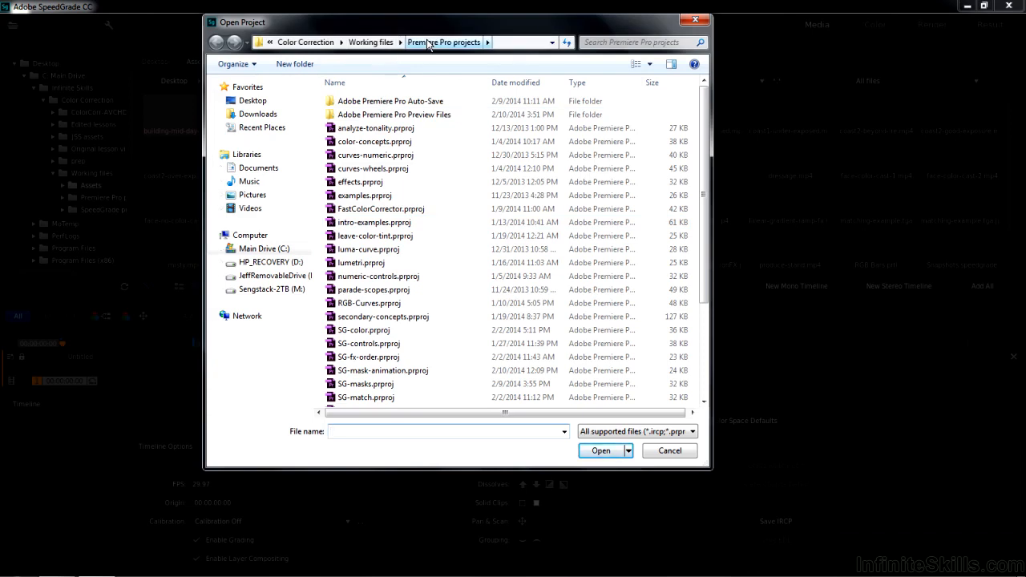
pyautogui.click(385, 372)
pyautogui.doubleClick(384, 372)
pyautogui.click(470, 418)
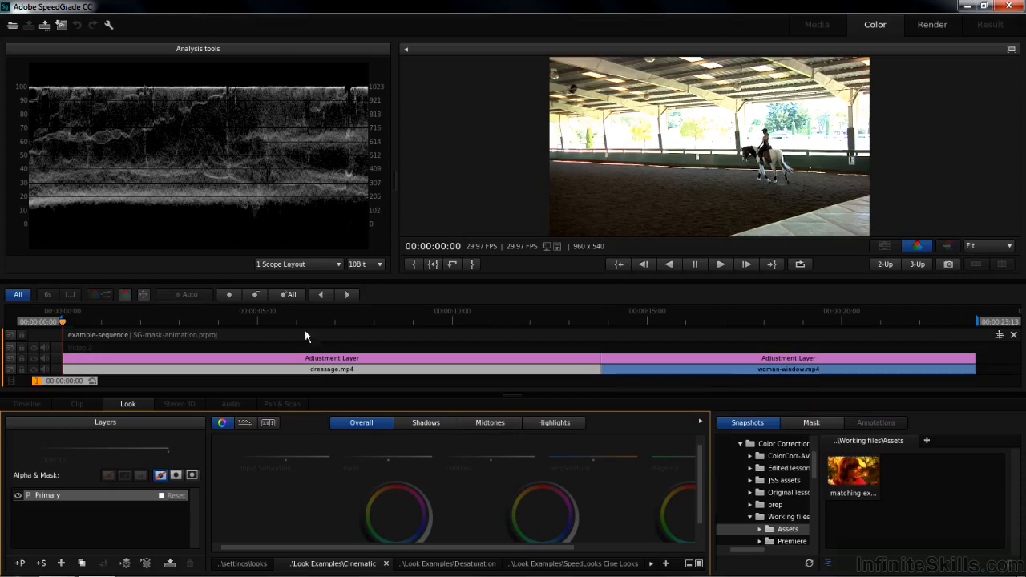
# Step: Scrub through the dressage clip, park at 00:00:00:25 and shift its overall colour strongly to blue with the colour wheel
pyautogui.moveTo(70, 385); pyautogui.dragTo(187, 383)
pyautogui.moveTo(434, 393); pyautogui.dragTo(192, 383)
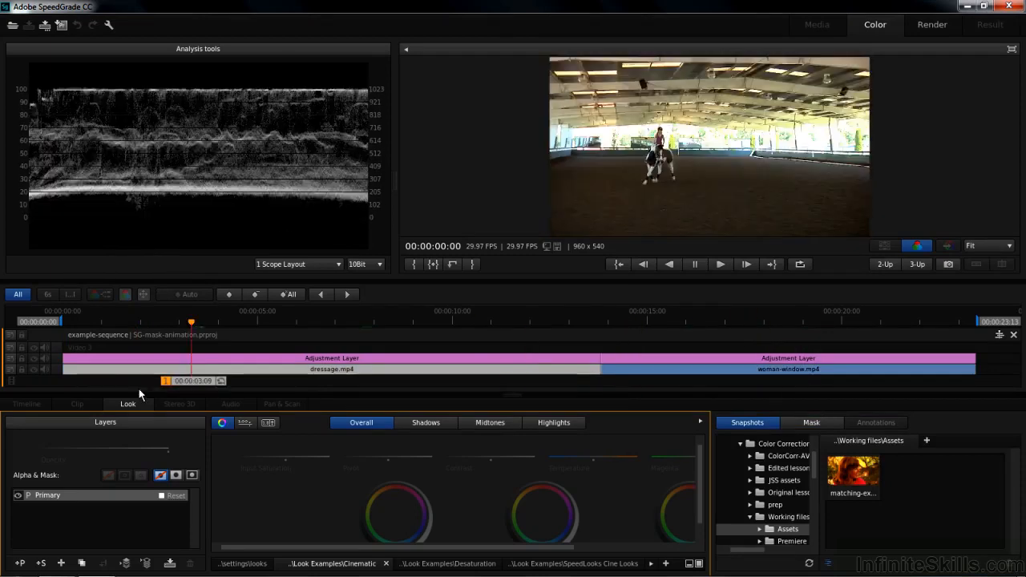
pyautogui.moveTo(98, 385)
pyautogui.mouseDown()
pyautogui.moveTo(122, 382)
pyautogui.moveTo(105, 384)
pyautogui.mouseUp()
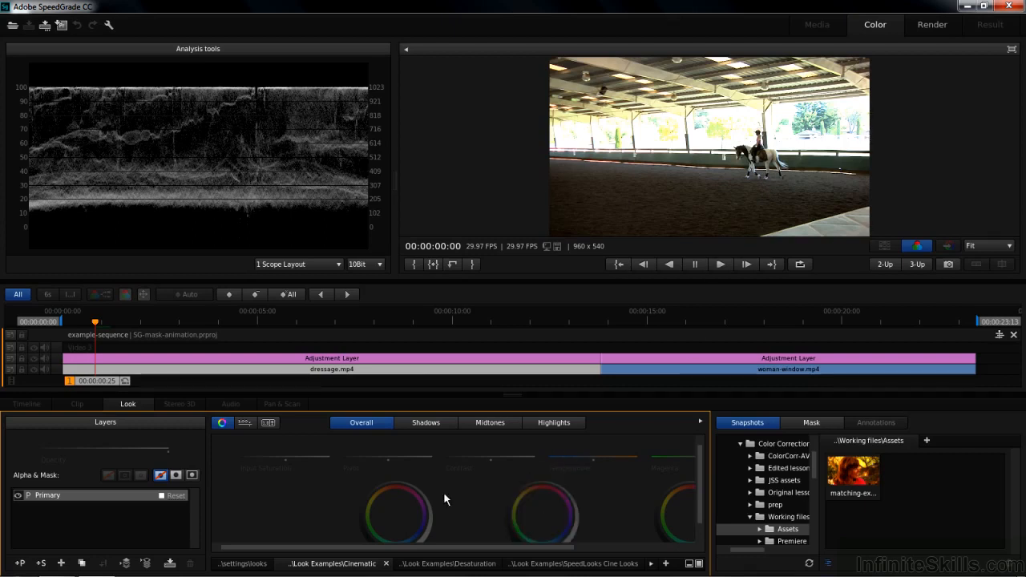
pyautogui.moveTo(396, 513); pyautogui.dragTo(407, 527)
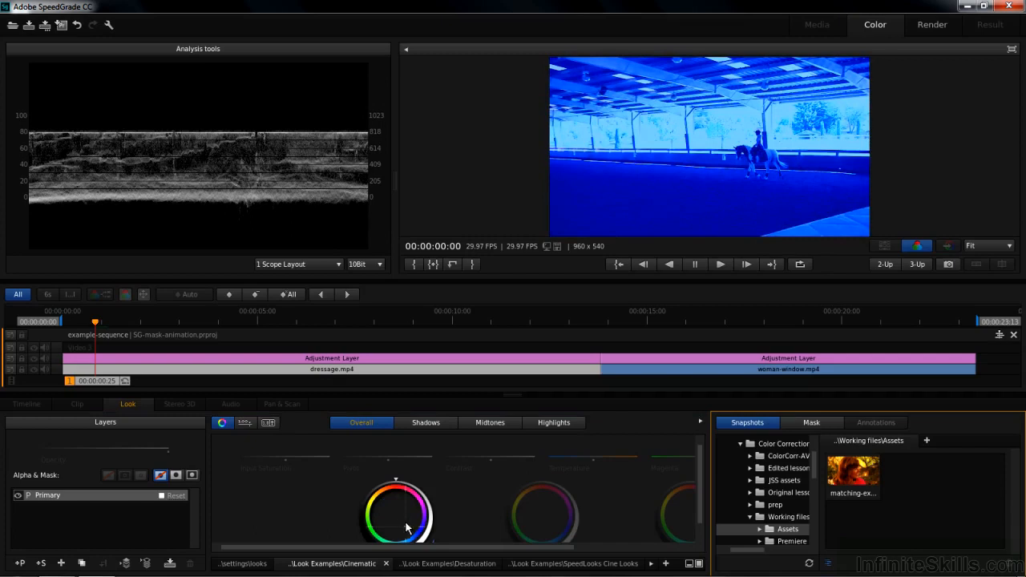
# Step: Add a circular preset mask and apply the blue Primary grading layer to the inside of the mask
pyautogui.click(802, 423)
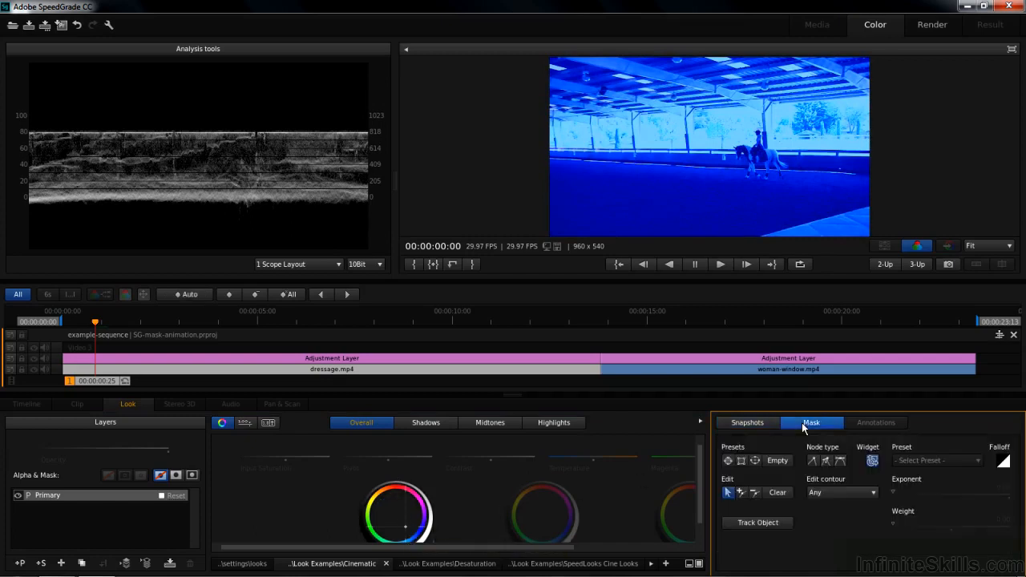
pyautogui.click(728, 462)
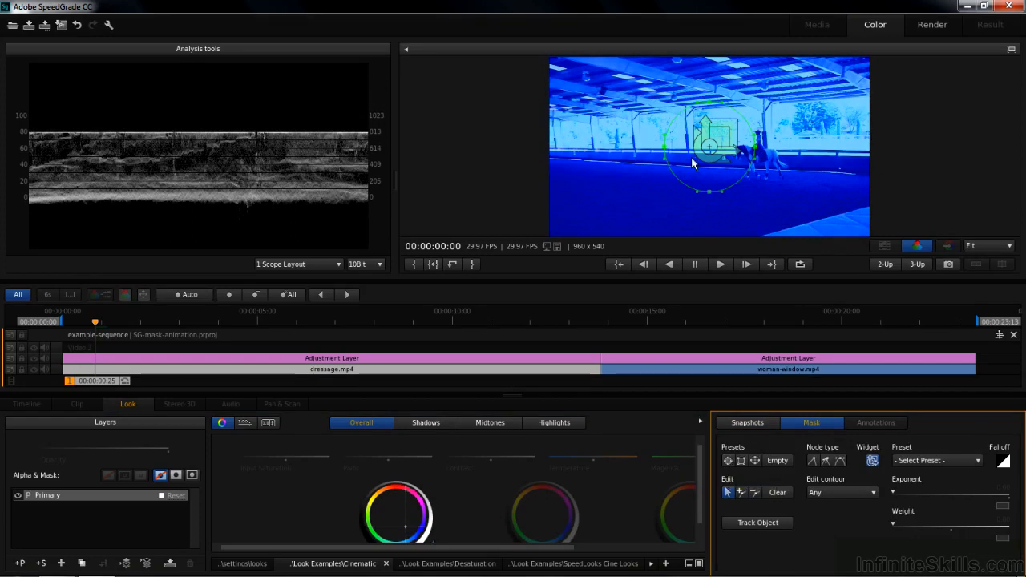
pyautogui.click(175, 476)
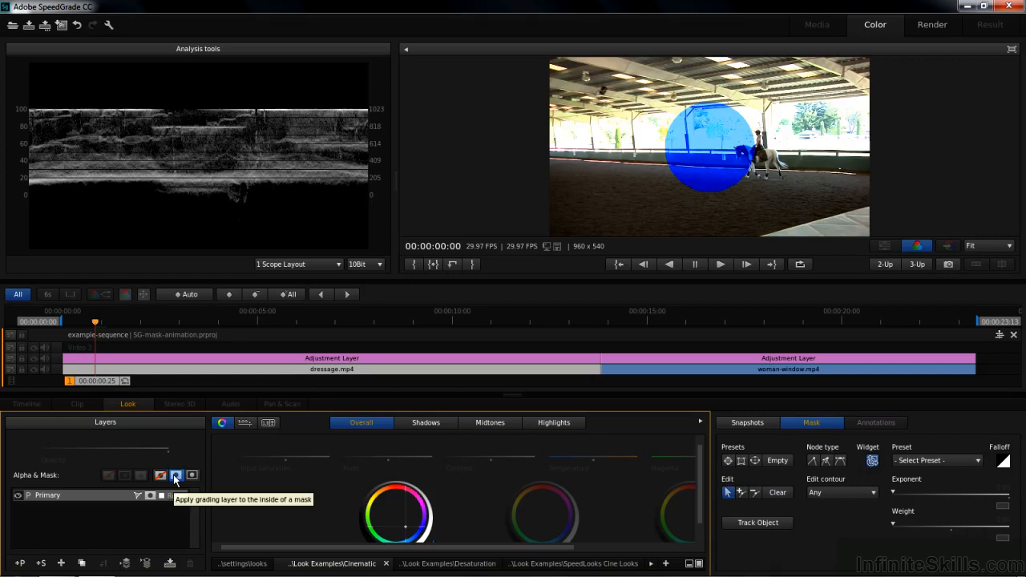
# Step: Move the circular mask to the lower left of the picture and record a keyframe at 00:00:00:25
pyautogui.click(797, 424)
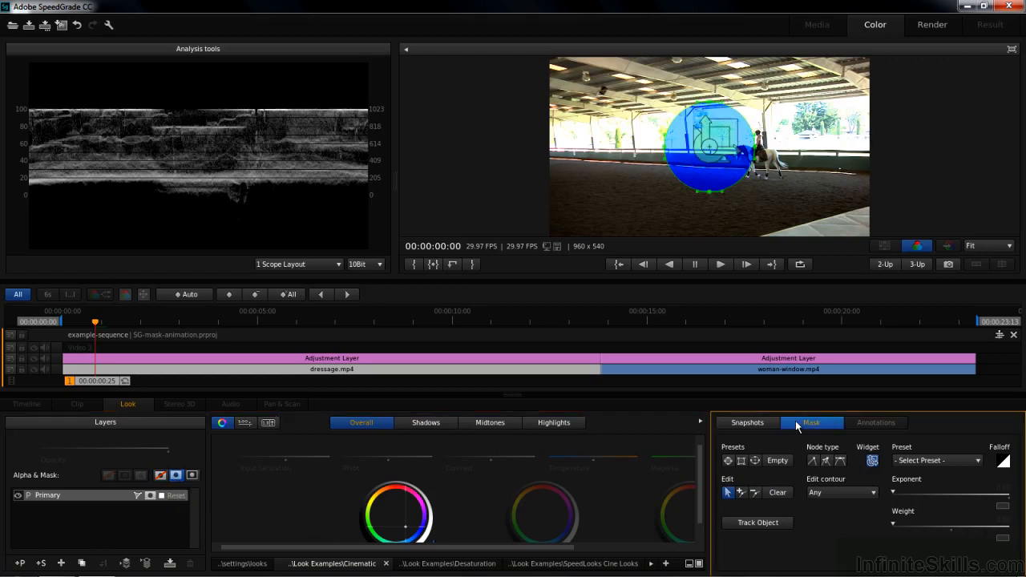
pyautogui.moveTo(704, 158); pyautogui.dragTo(603, 189)
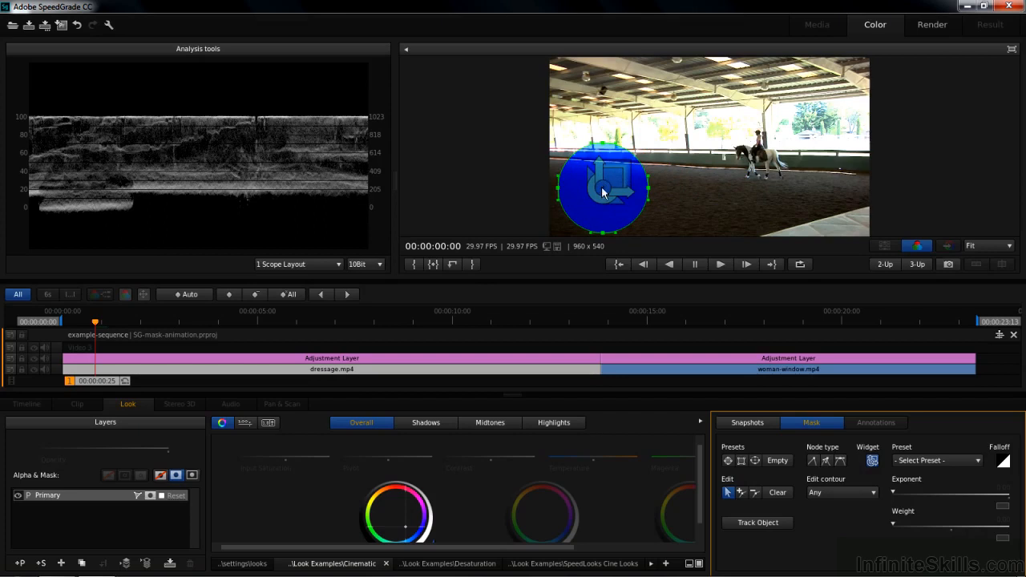
pyautogui.click(229, 295)
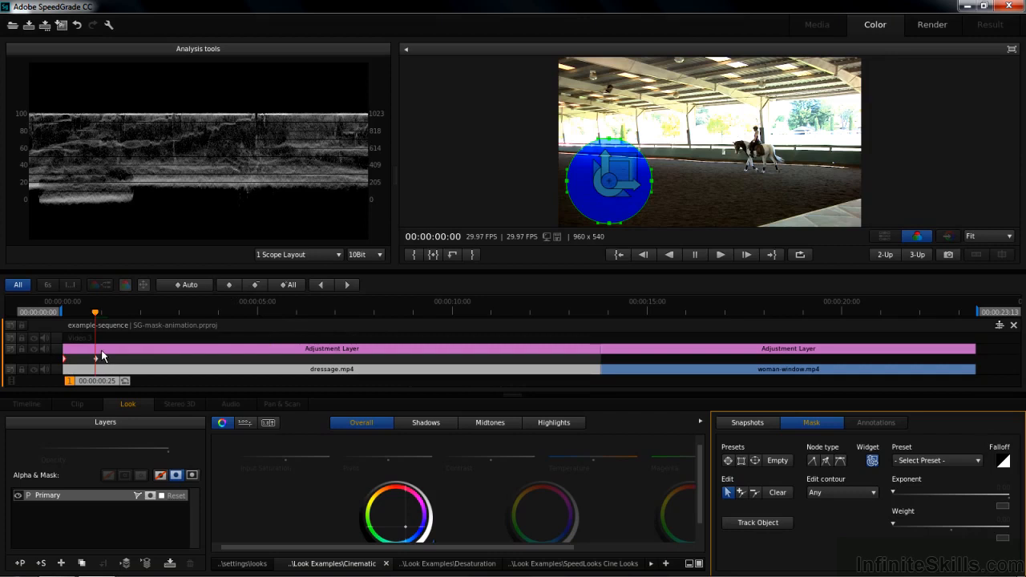
# Step: Record a keyframe at 00:00:02:15 and move the mask to the lower right of the picture
pyautogui.moveTo(93, 380); pyautogui.dragTo(194, 380)
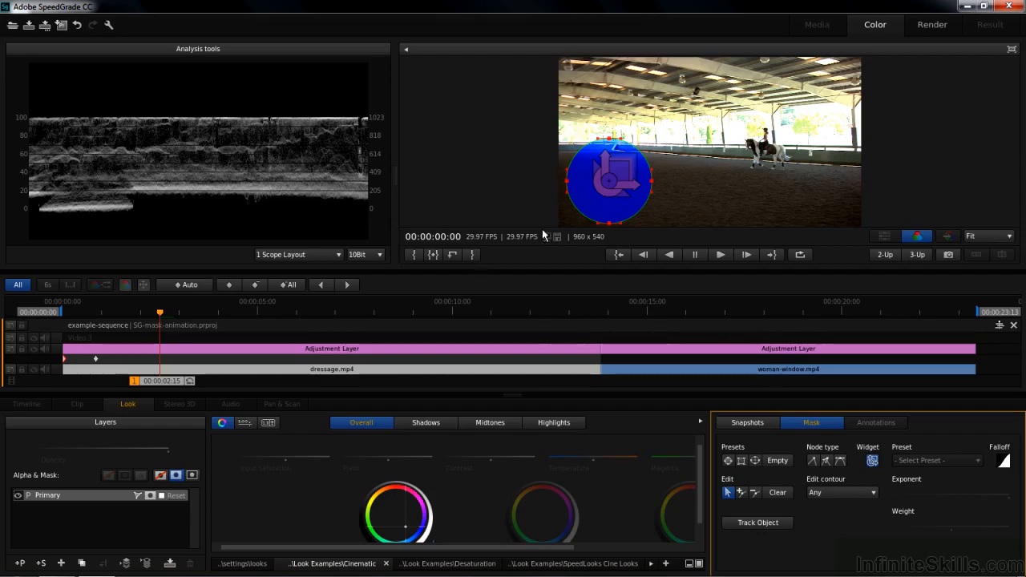
pyautogui.click(229, 284)
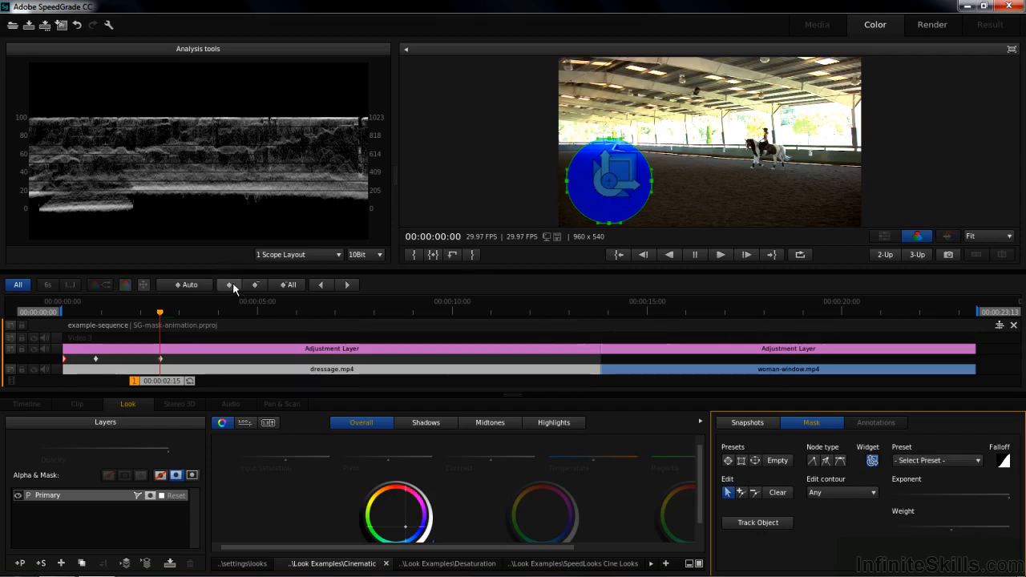
pyautogui.moveTo(605, 186); pyautogui.dragTo(804, 180)
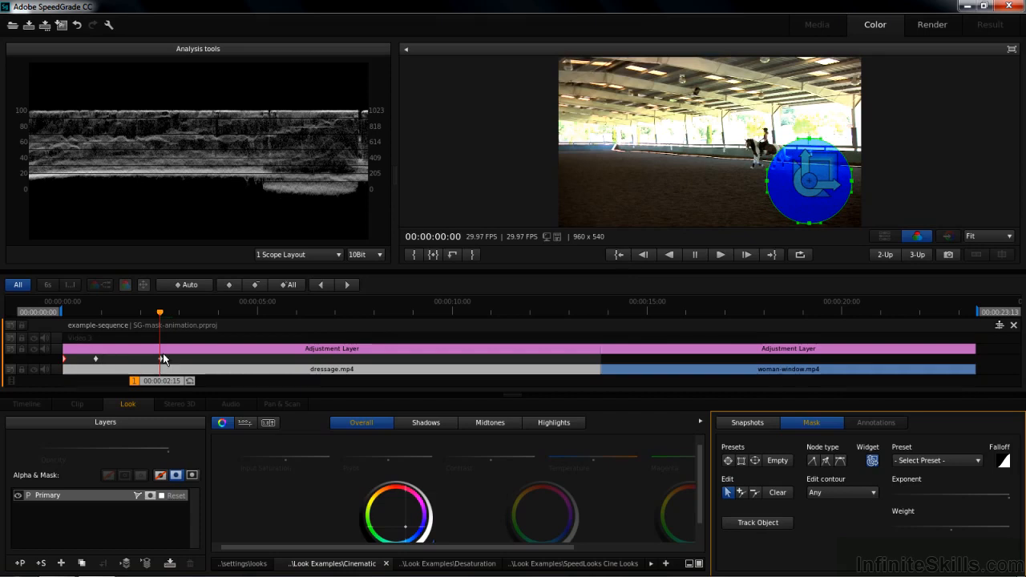
# Step: Record a keyframe at 00:00:04:12 and move the mask to the centre of the picture
pyautogui.click(191, 381)
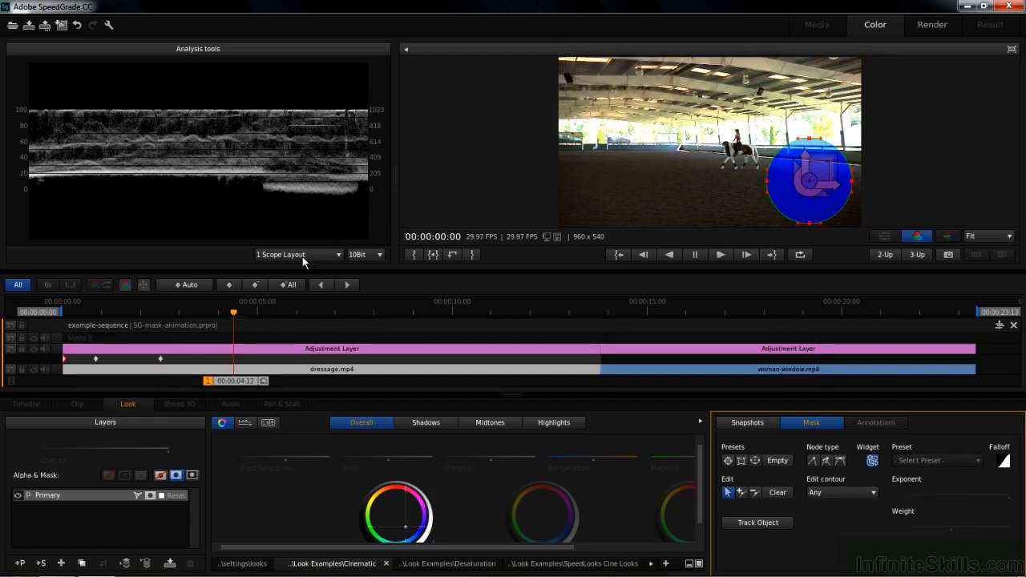
pyautogui.click(228, 285)
pyautogui.moveTo(810, 184); pyautogui.dragTo(703, 144)
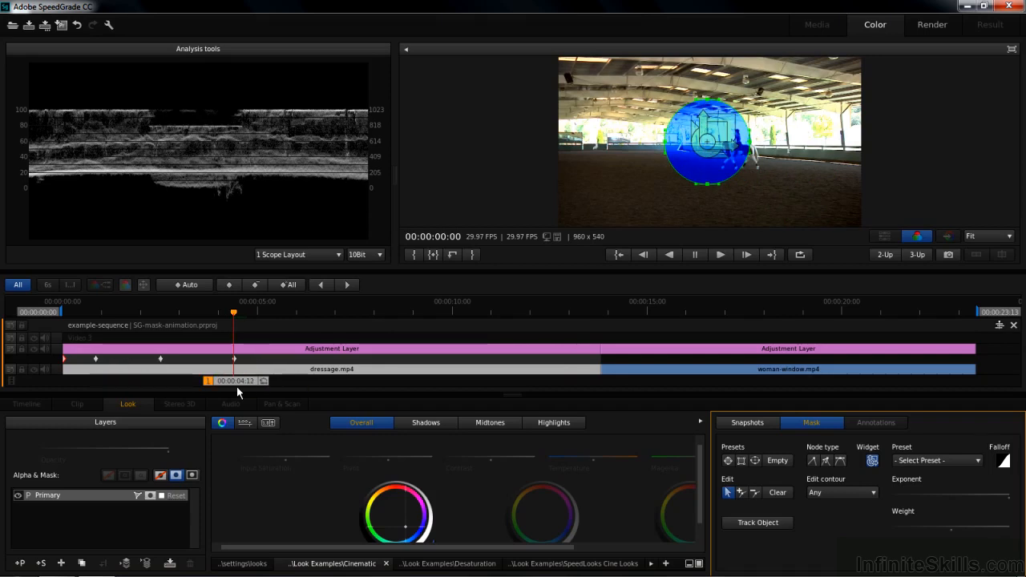
# Step: Play the sequence from the start to check how the mask changes position at each keyframe
pyautogui.press('Home')
pyautogui.press('space')
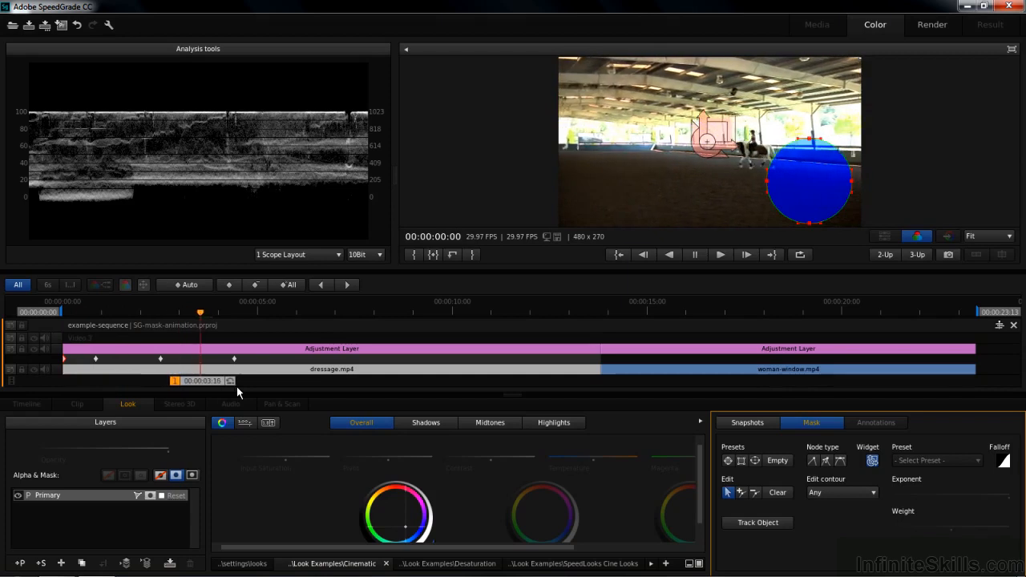
pyautogui.press('space')
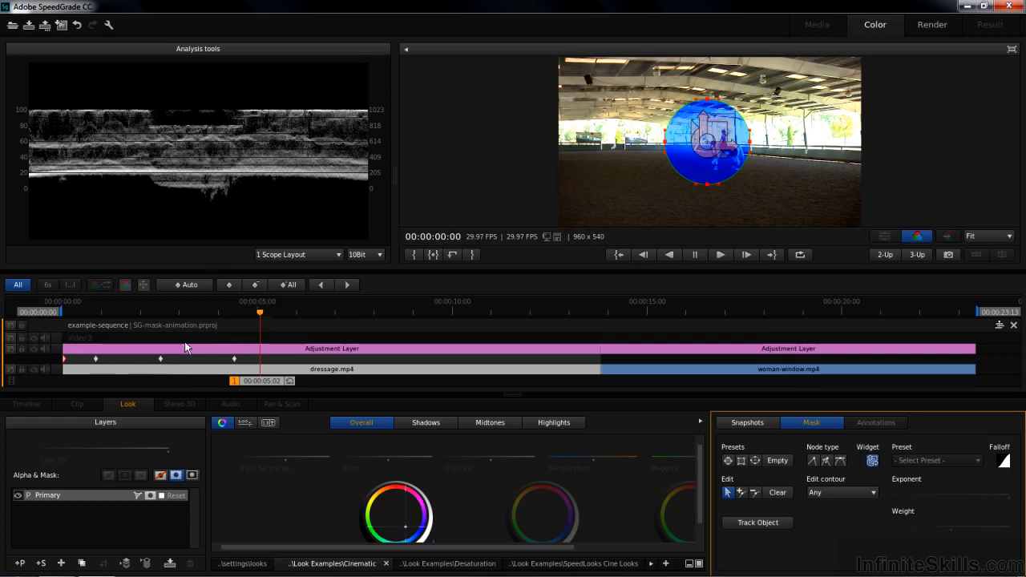
# Step: Turn on interpolation for the mask keyframes at 00:00:02:15 and 00:00:04:12
pyautogui.click(319, 285)
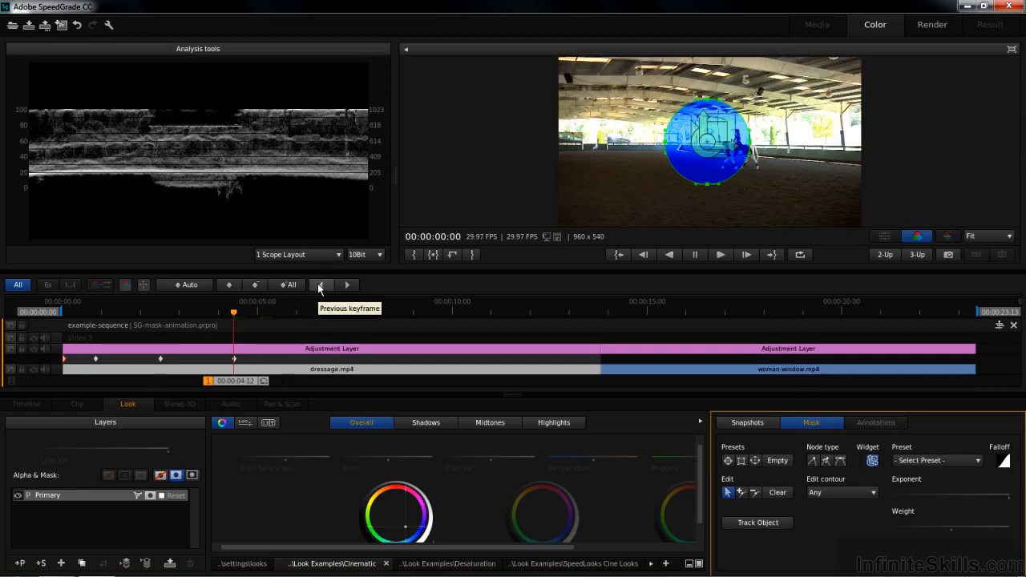
pyautogui.click(319, 285)
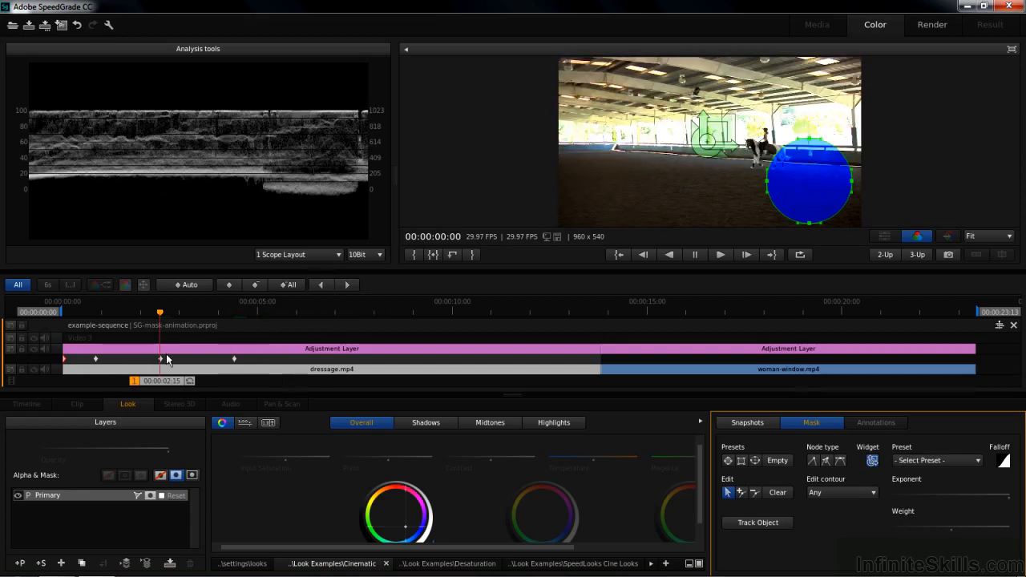
pyautogui.click(229, 285)
pyautogui.click(348, 284)
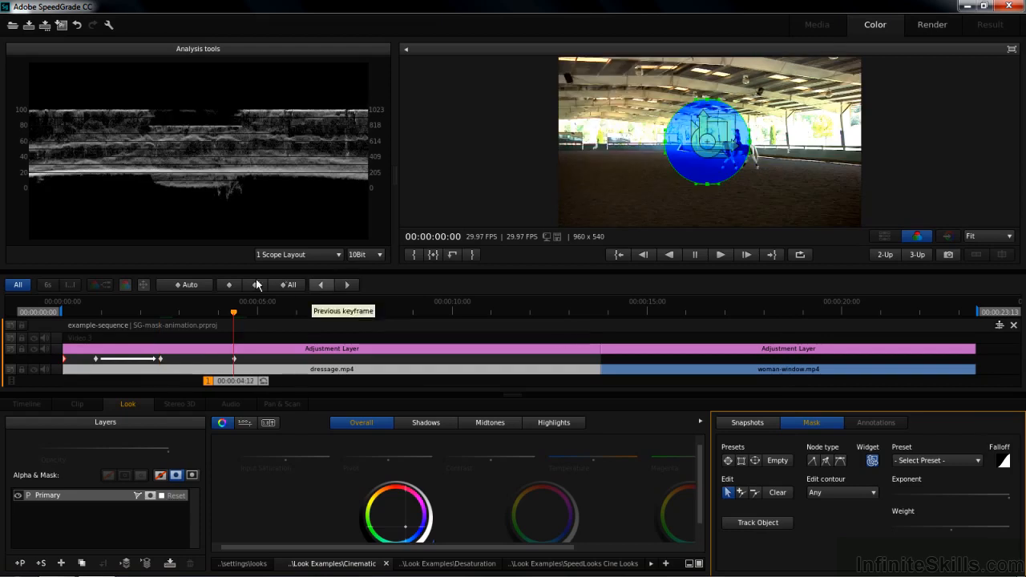
pyautogui.click(232, 286)
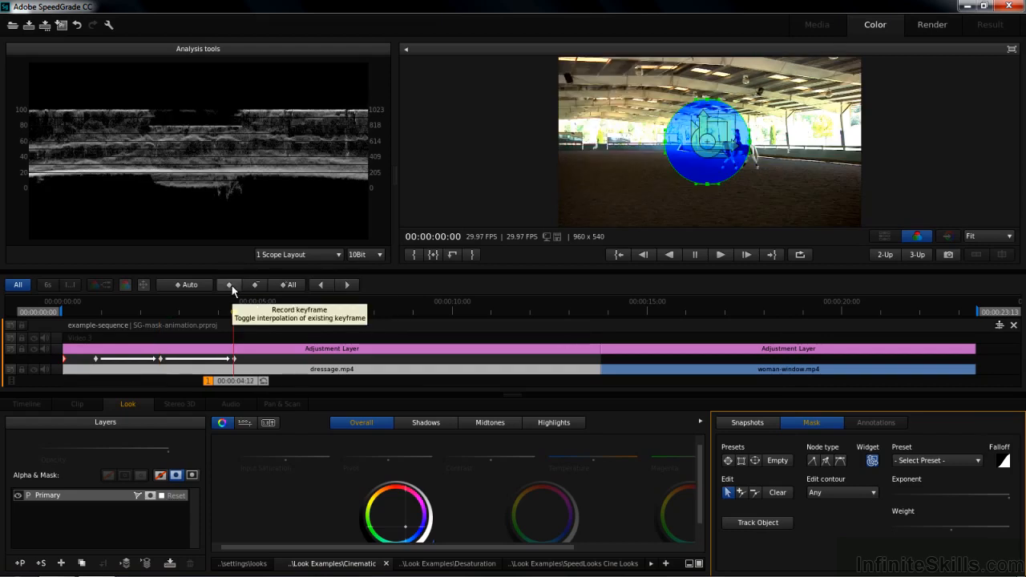
# Step: Replay the sequence from the start to review the interpolated mask movement
pyautogui.press('Home')
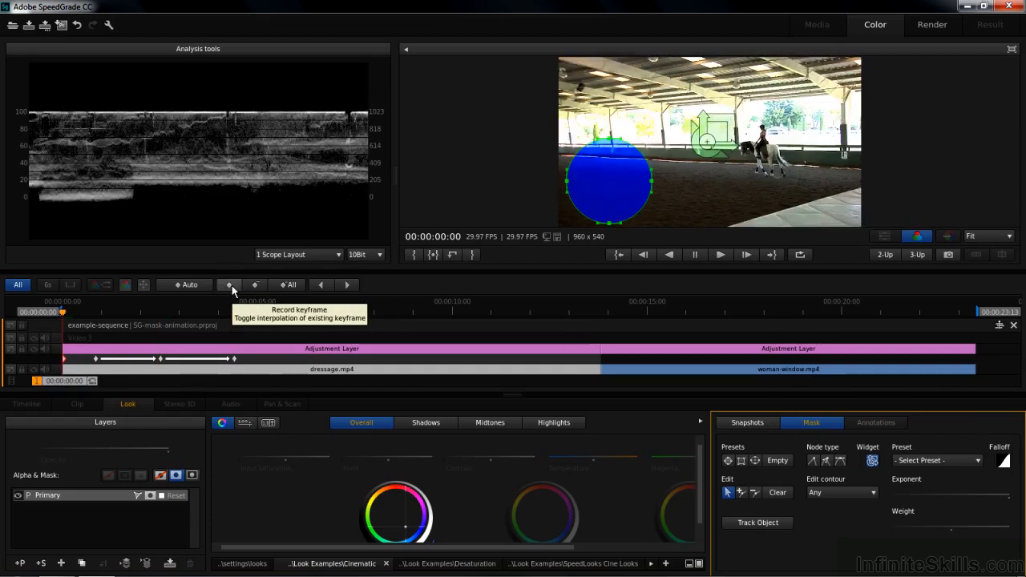
pyautogui.press('space')
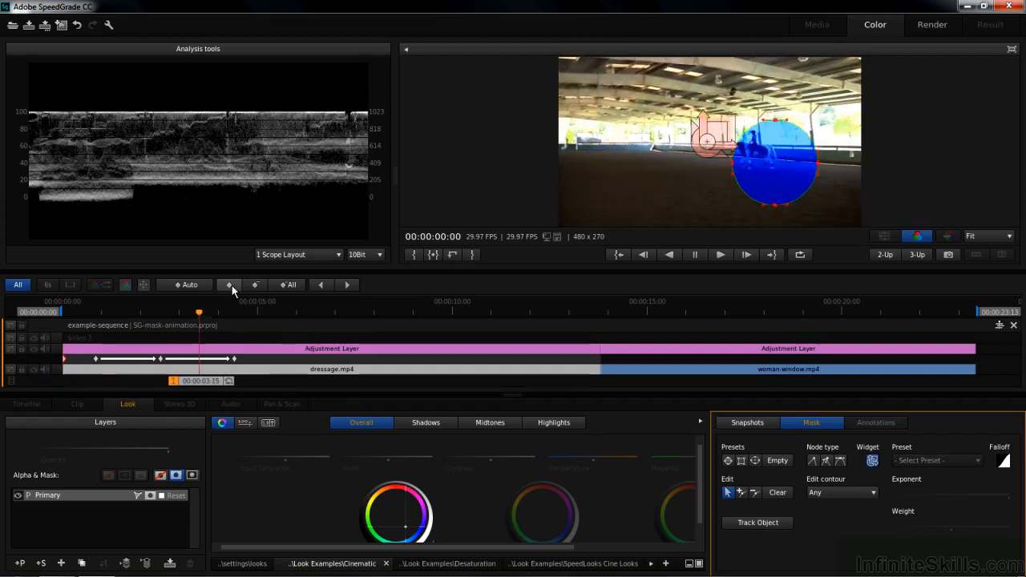
pyautogui.press('space')
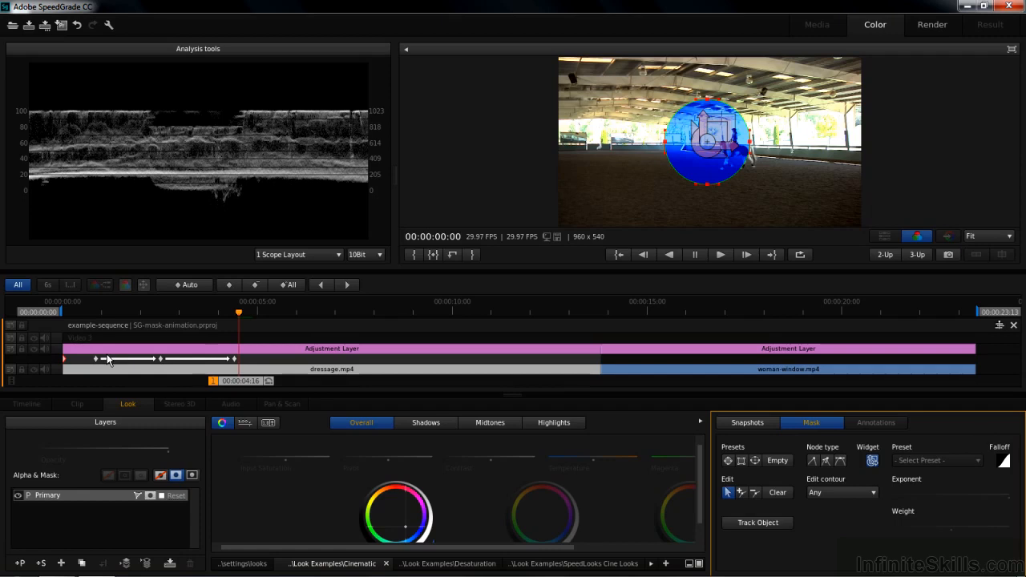
# Step: Delete all the mask keyframes and start automatic keyframing with a keyframe at 00:00:00:27
pyautogui.click(284, 285)
pyautogui.moveTo(212, 381); pyautogui.dragTo(103, 383)
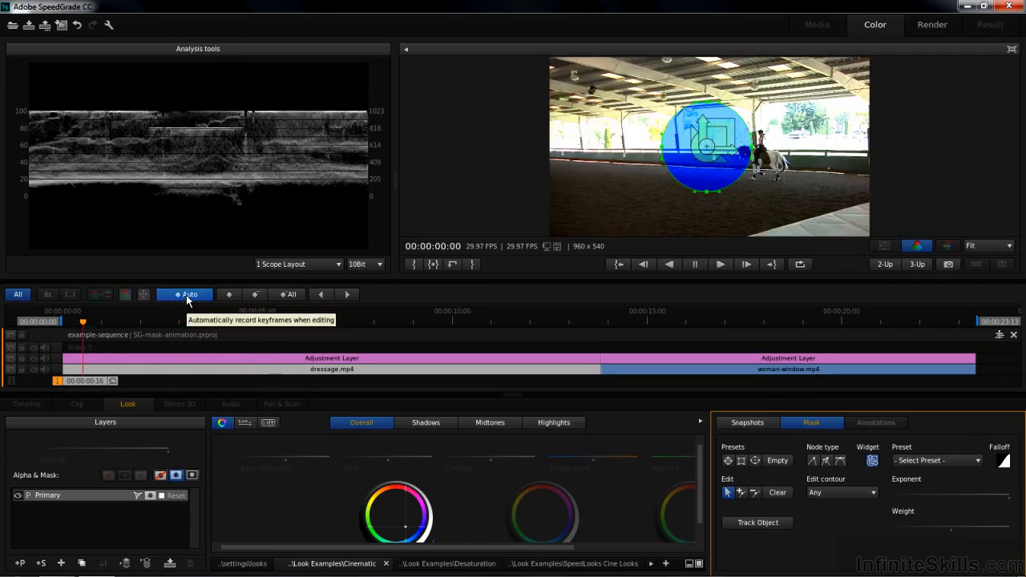
pyautogui.hotkey('ctrl', 'z')
pyautogui.click(225, 292)
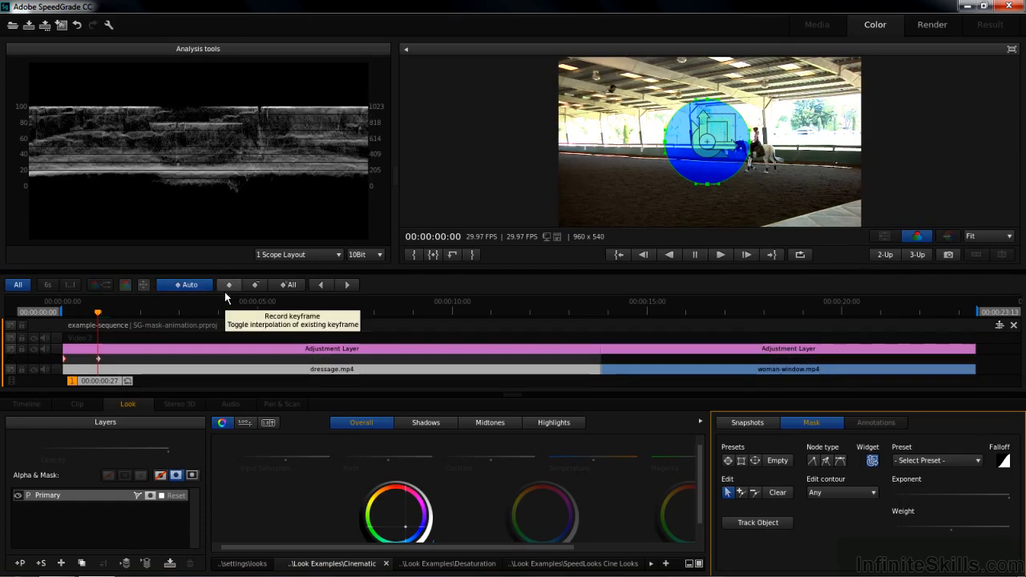
# Step: At 00:00:02:23, move the mask to the lower left of the picture and reselect the Primary layer to register the automatic keyframe
pyautogui.moveTo(94, 383); pyautogui.dragTo(168, 387)
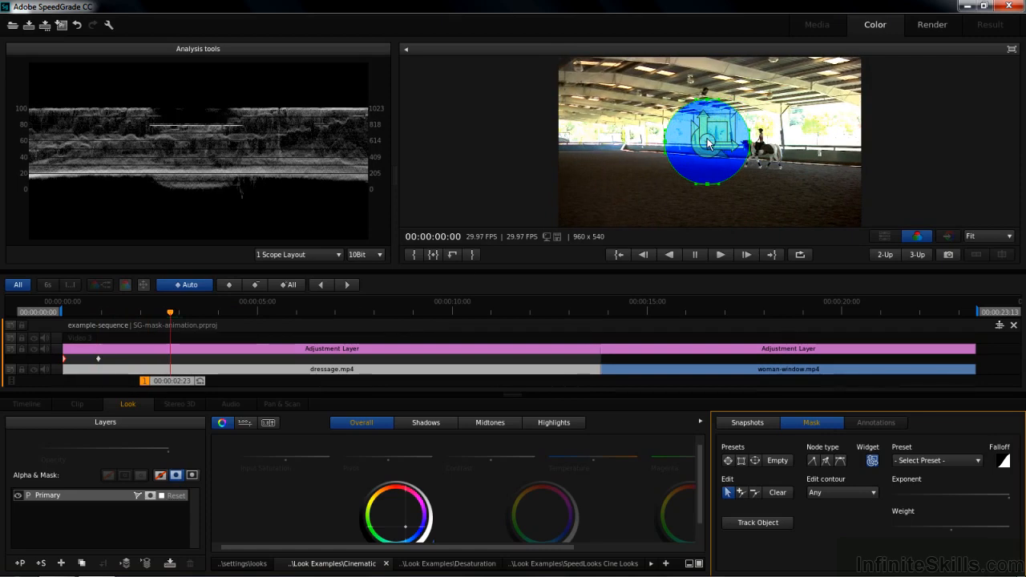
pyautogui.moveTo(708, 145); pyautogui.dragTo(606, 185)
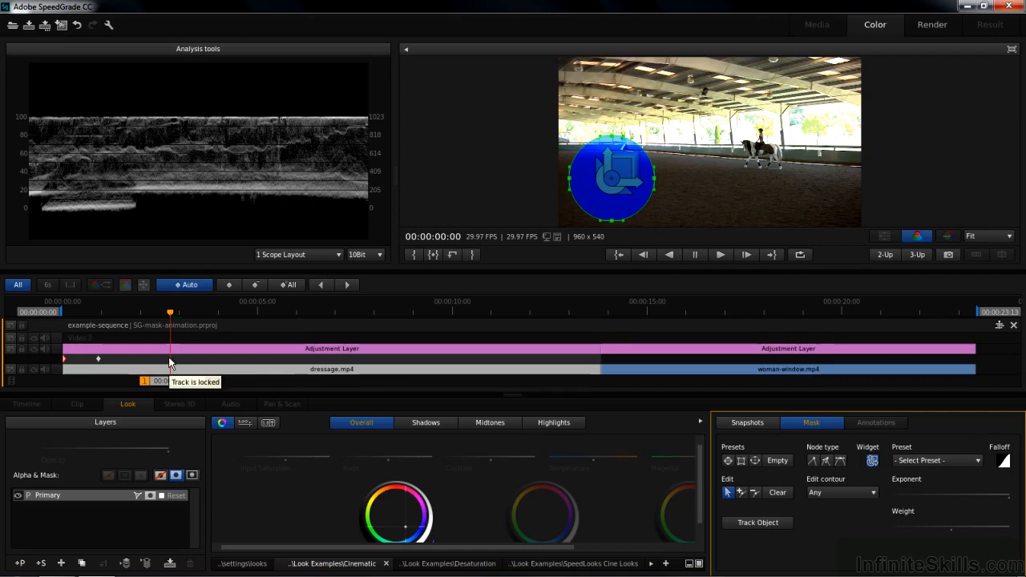
pyautogui.click(97, 497)
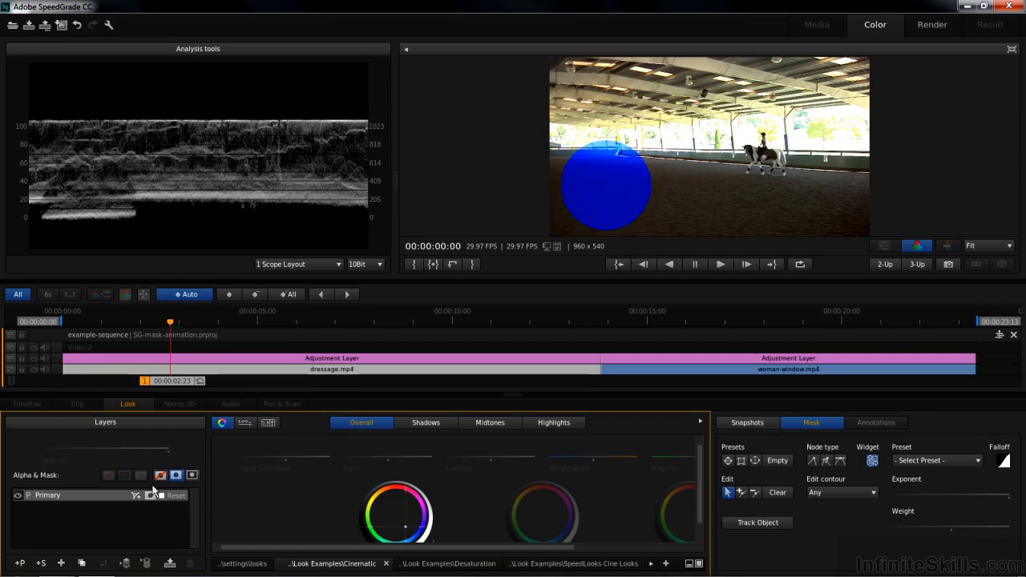
pyautogui.click(812, 425)
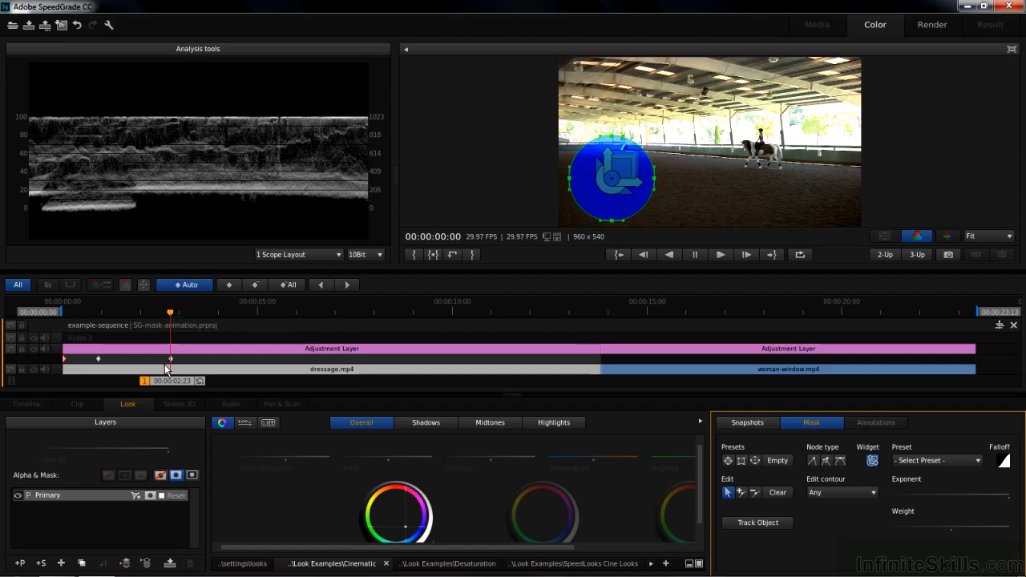
# Step: Delete all the keyframes, return to 00:00:00:06 and turn off automatic keyframing
pyautogui.click(287, 285)
pyautogui.moveTo(171, 382); pyautogui.dragTo(72, 381)
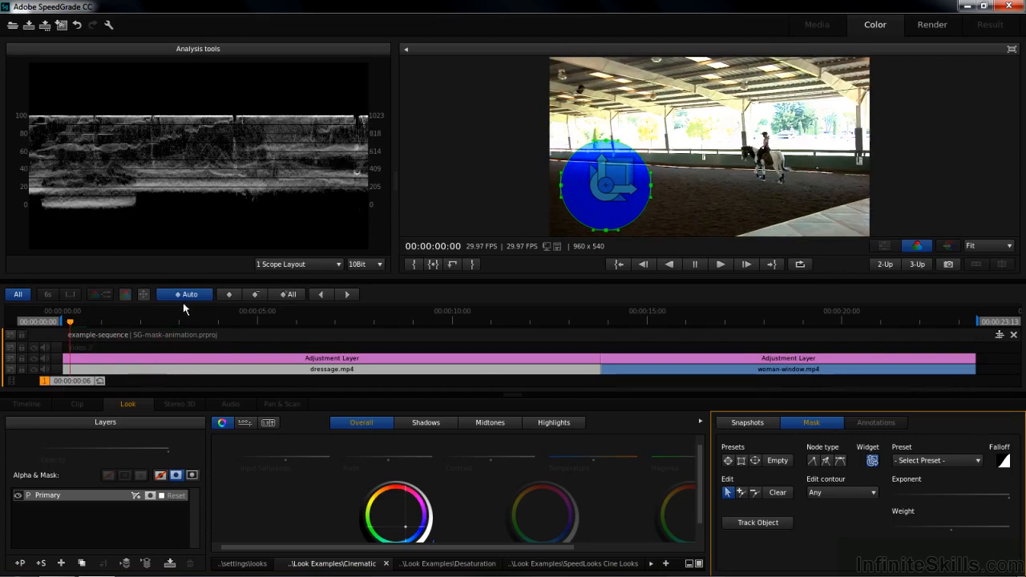
pyautogui.click(184, 295)
# Step: Place the circular mask over the horse and rider and try to track the object
pyautogui.moveTo(609, 186); pyautogui.dragTo(767, 153)
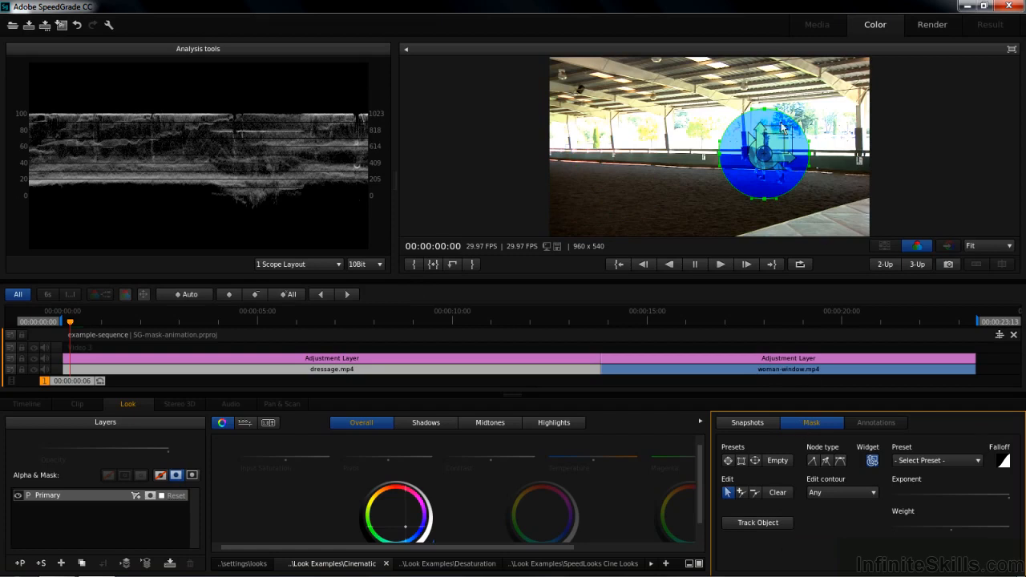
pyautogui.click(761, 522)
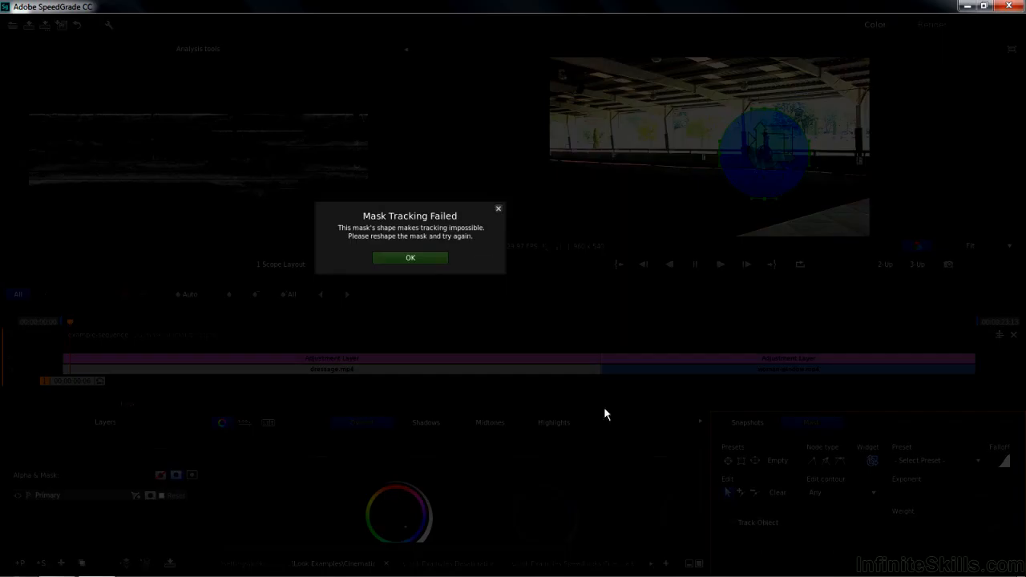
# Step: Reselect the Primary layer and retry tracking the horse and rider with the circular mask, aborting the tracking partway
pyautogui.click(408, 259)
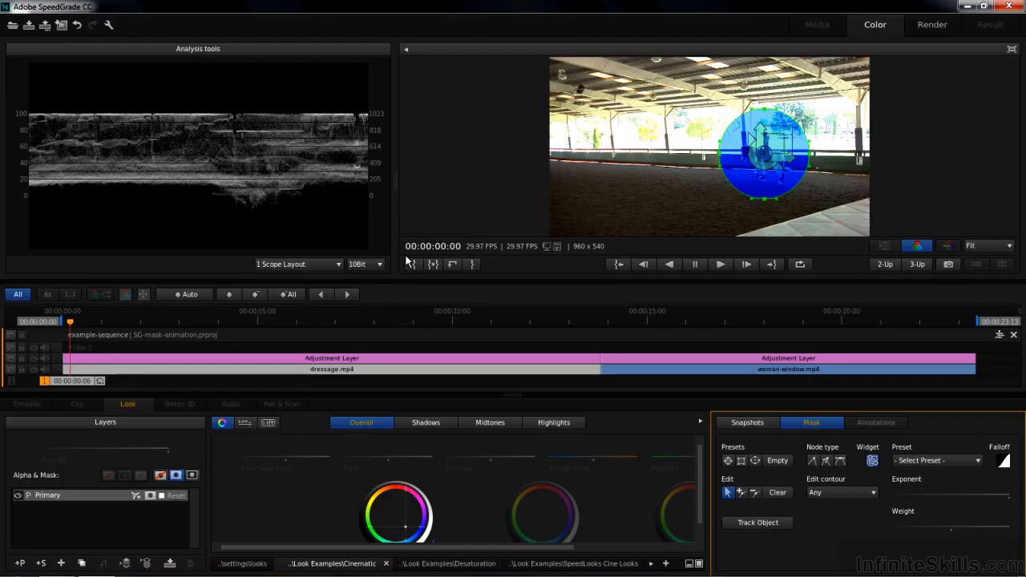
pyautogui.click(111, 502)
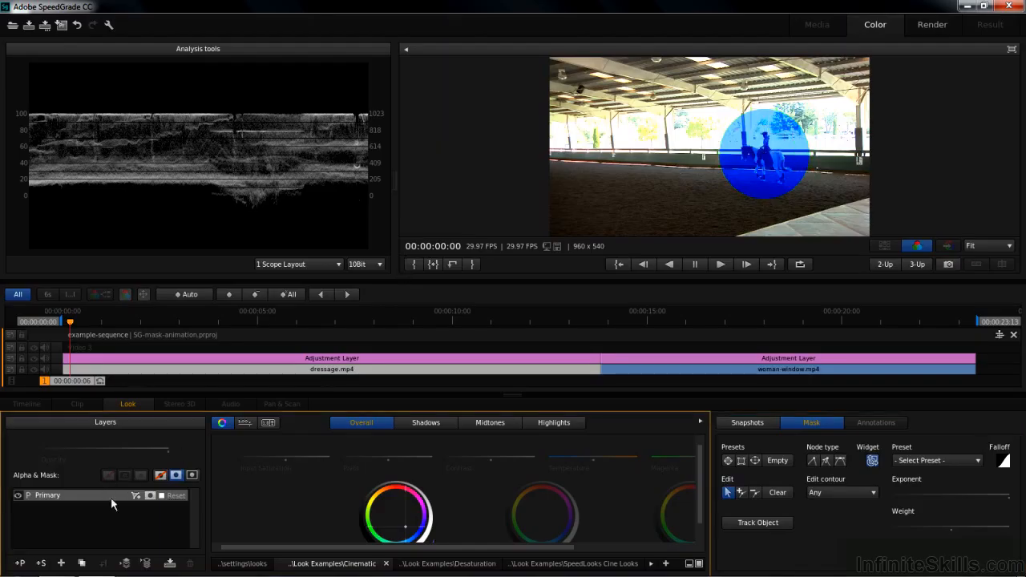
pyautogui.click(754, 522)
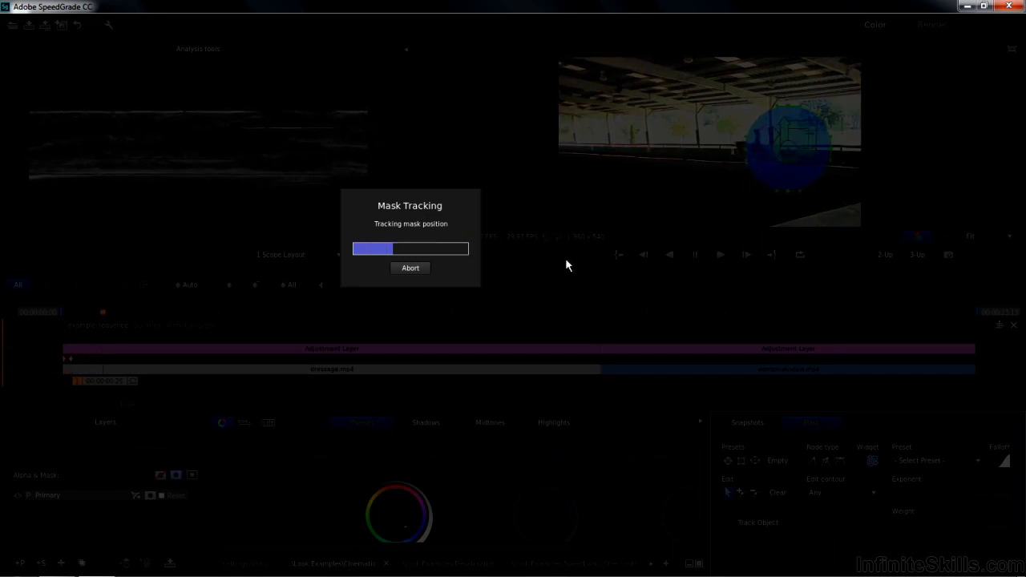
pyautogui.click(403, 269)
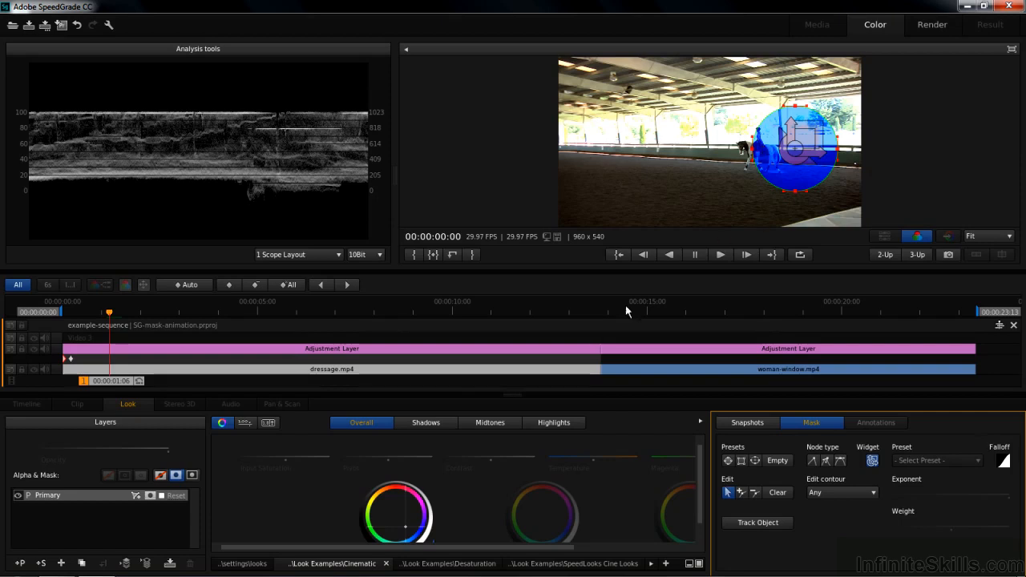
# Step: Reset the Primary layer, and at 00:00:00:01 darken the overall picture using the first and second color wheels
pyautogui.click(176, 498)
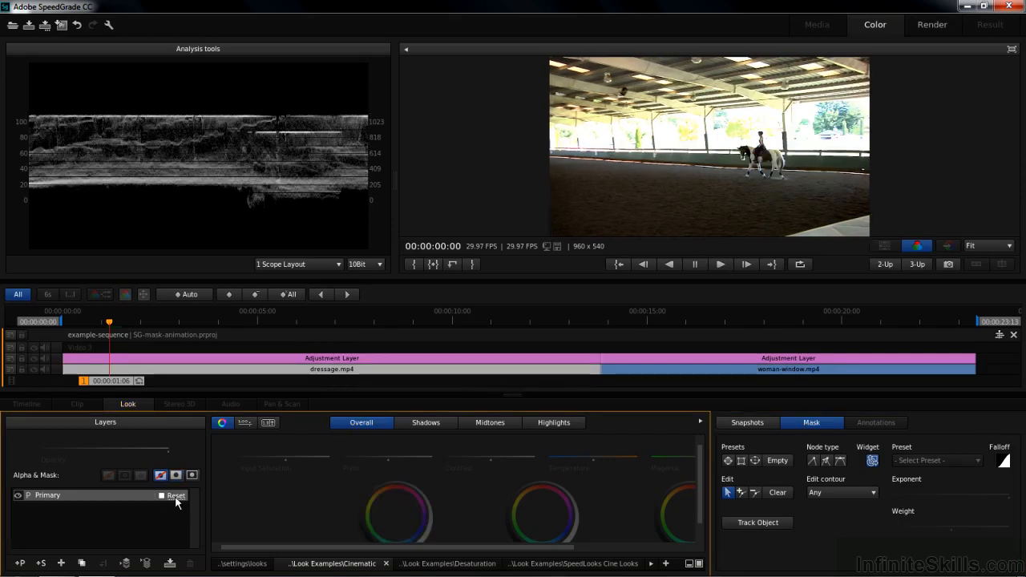
pyautogui.moveTo(119, 385); pyautogui.dragTo(73, 377)
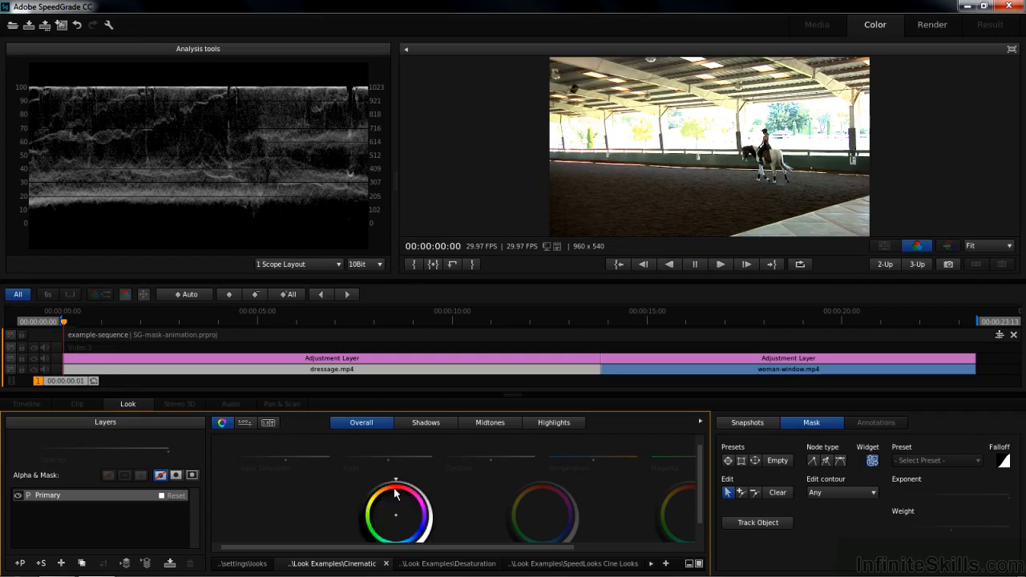
pyautogui.moveTo(394, 481); pyautogui.dragTo(351, 486)
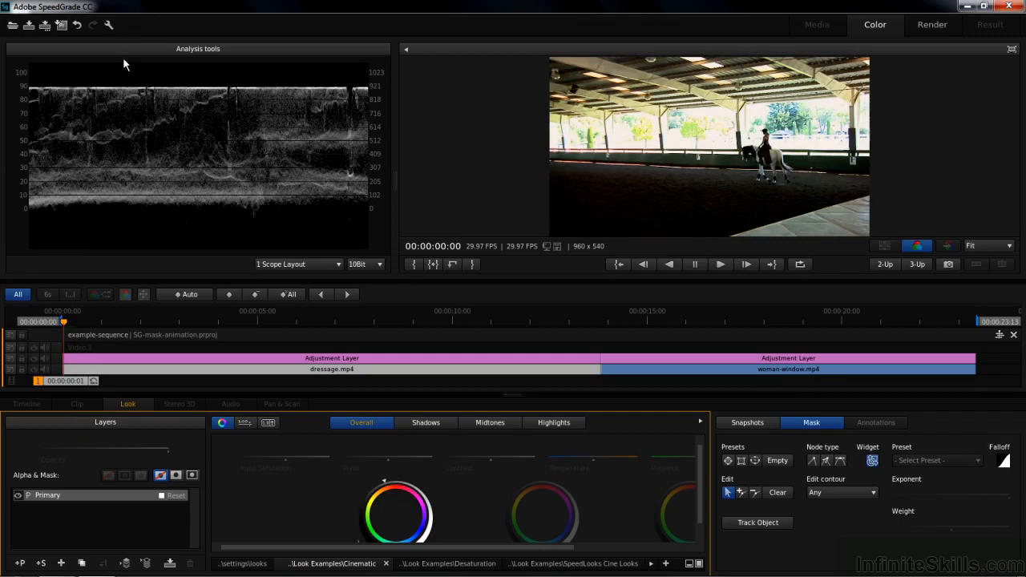
pyautogui.moveTo(691, 484); pyautogui.dragTo(762, 480)
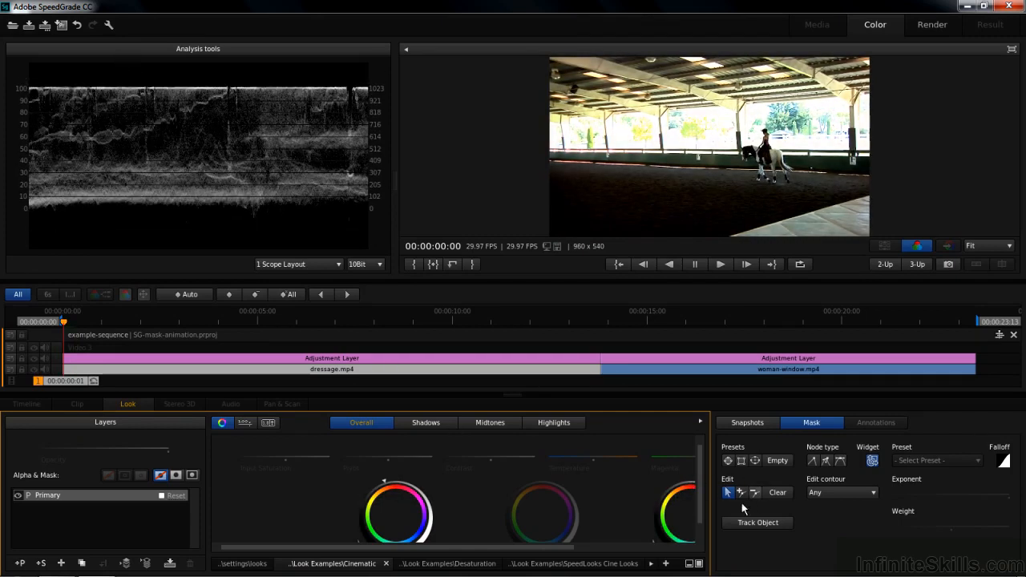
pyautogui.moveTo(542, 481); pyautogui.dragTo(460, 498)
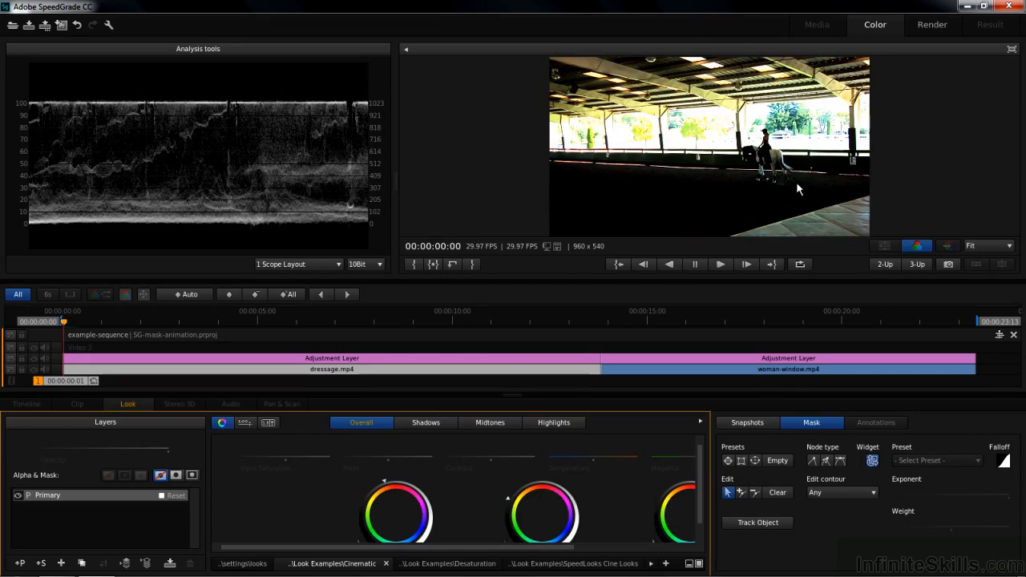
# Step: Add a circular mask over the horse and rider and apply the grade outside the mask
pyautogui.click(728, 461)
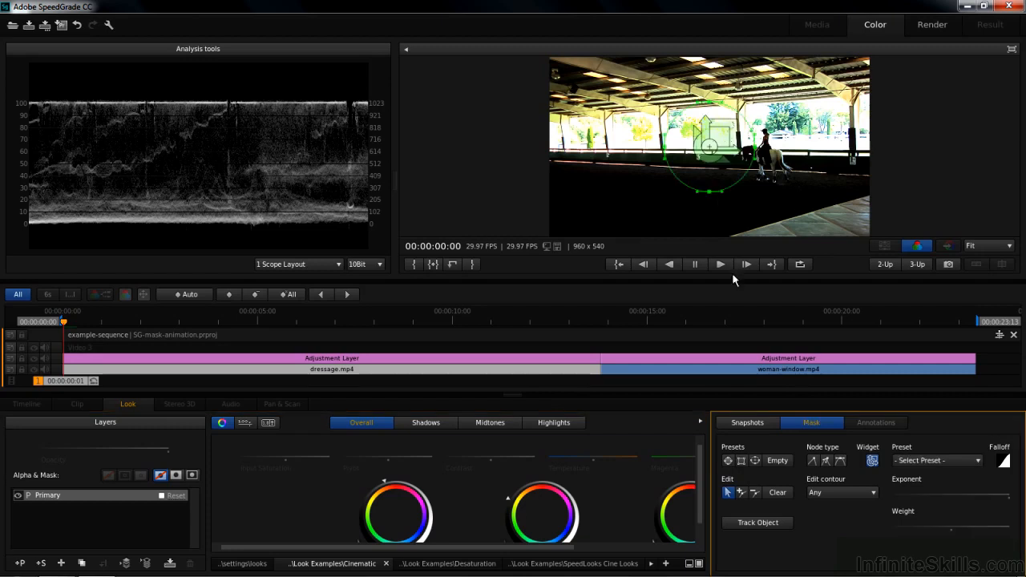
pyautogui.moveTo(711, 149); pyautogui.dragTo(767, 149)
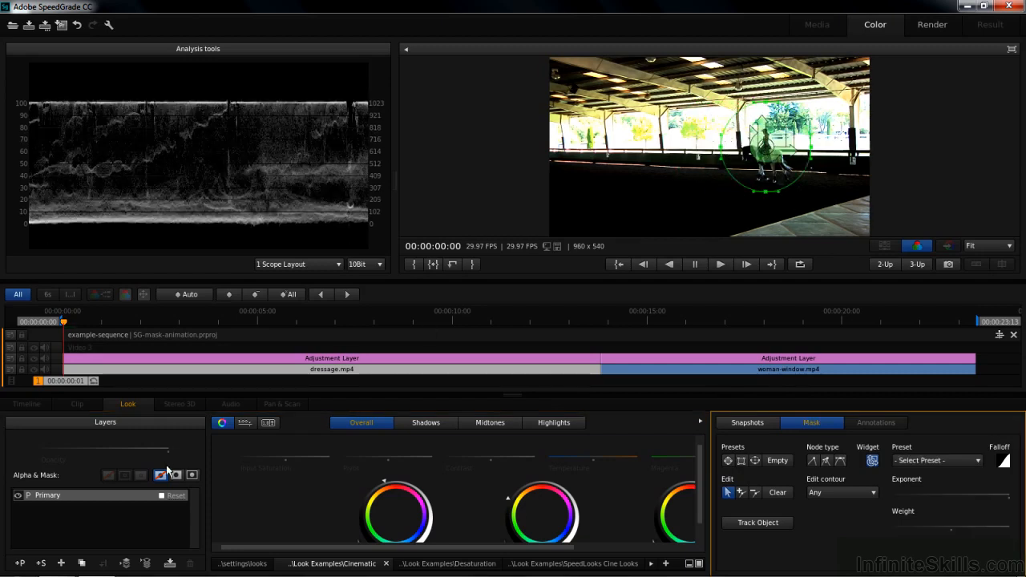
pyautogui.click(192, 476)
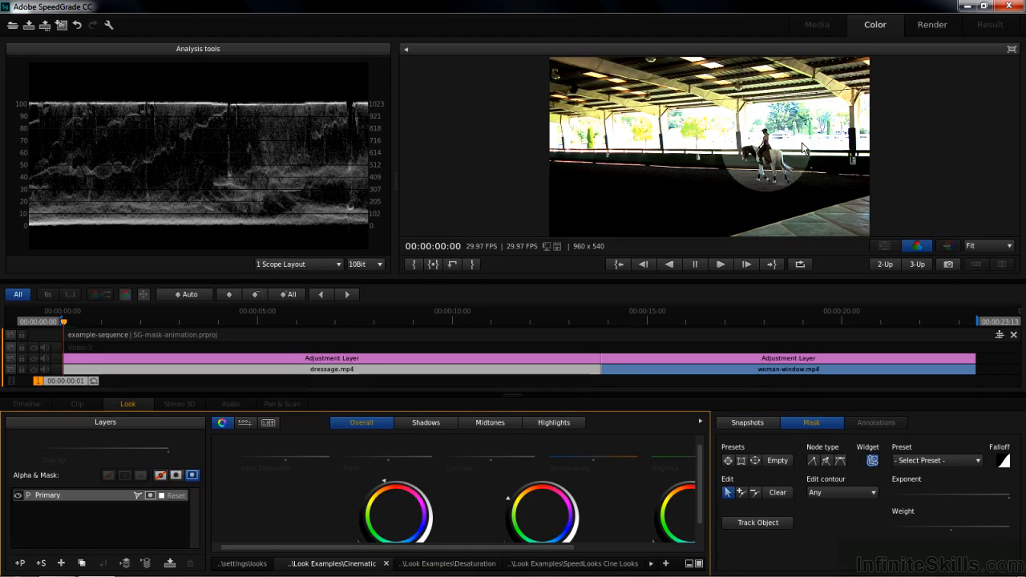
# Step: Widen the mask's soft edge, then make the mask slightly smaller and center it on the horse and rider
pyautogui.click(814, 422)
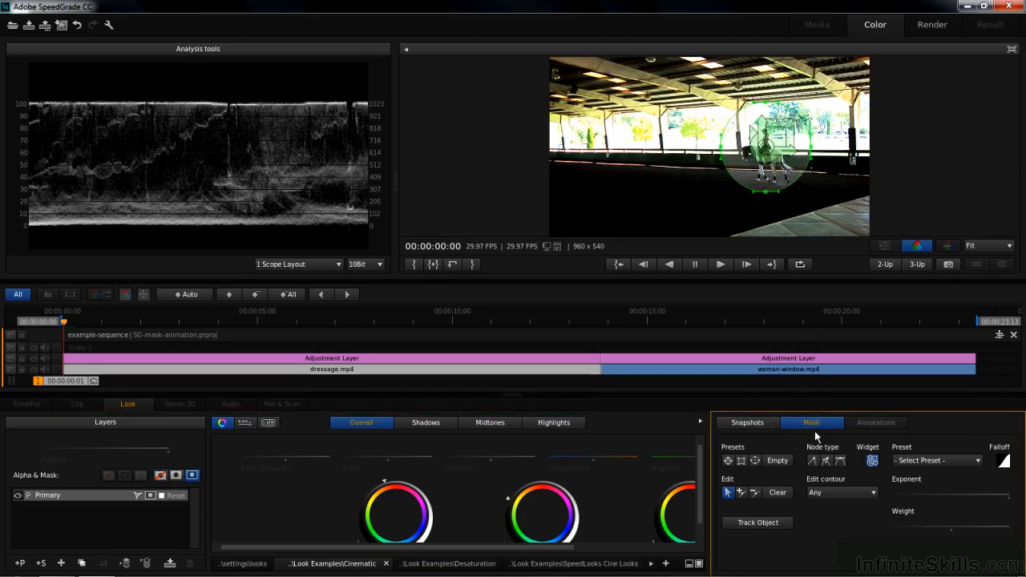
pyautogui.moveTo(774, 123); pyautogui.dragTo(1023, 102)
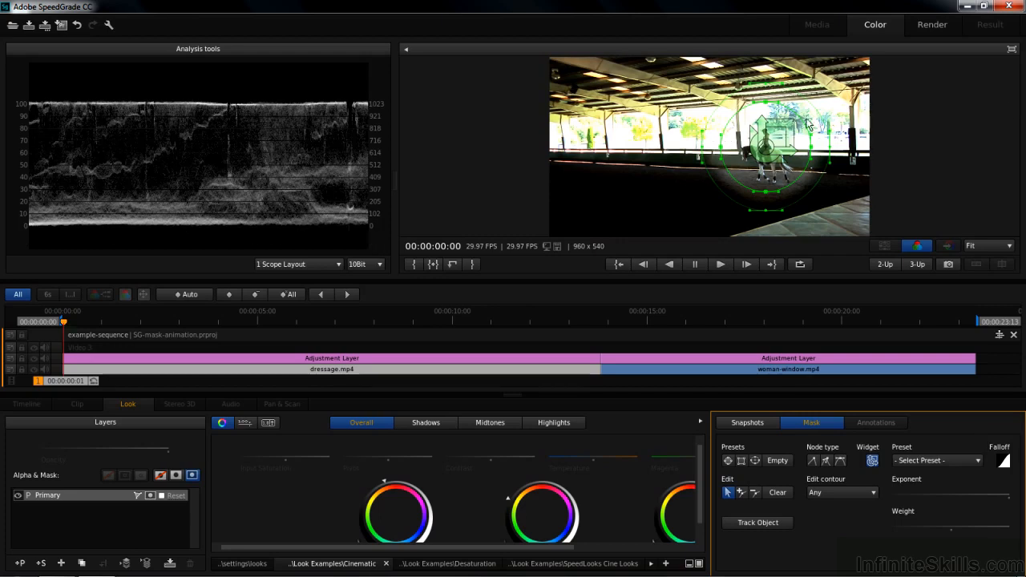
pyautogui.moveTo(777, 121); pyautogui.dragTo(854, 116)
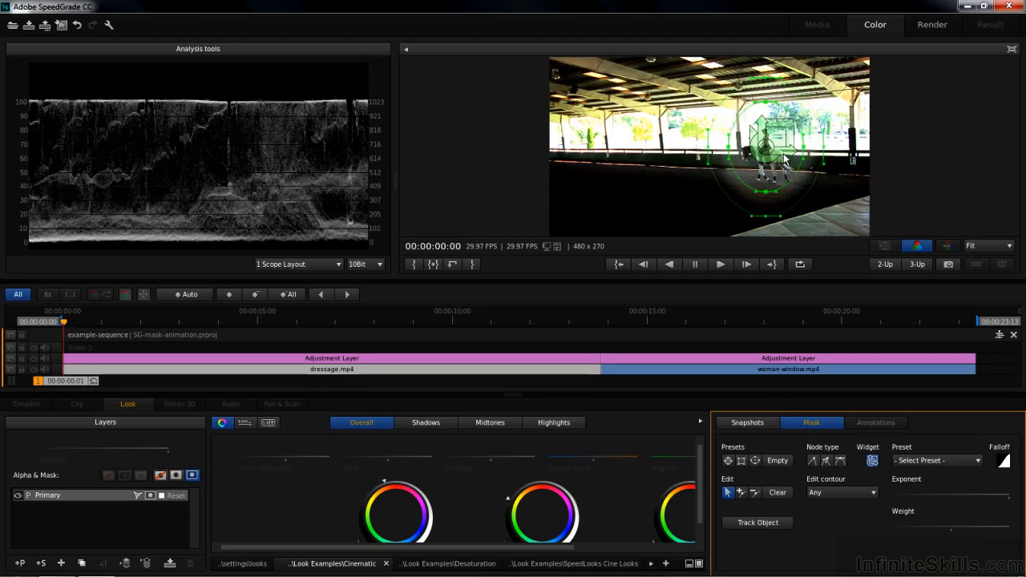
pyautogui.moveTo(766, 136)
pyautogui.mouseDown()
pyautogui.moveTo(786, 147)
pyautogui.moveTo(763, 152)
pyautogui.mouseUp()
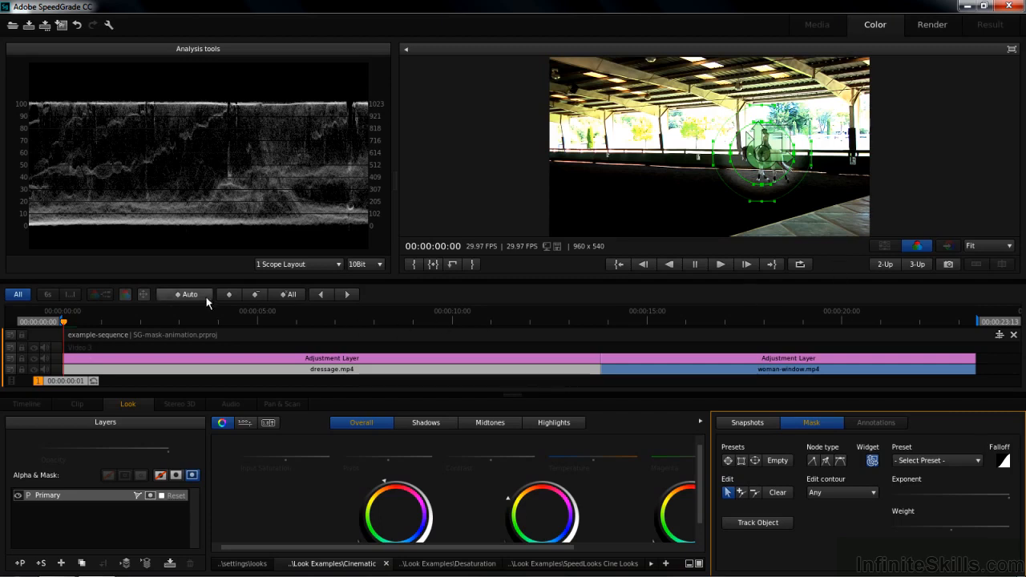
# Step: Add mask keyframes at 00:00:00:01, 00:00:00:18 and 00:00:00:28, shifting the mask slightly left onto the rider at the last one
pyautogui.click(231, 295)
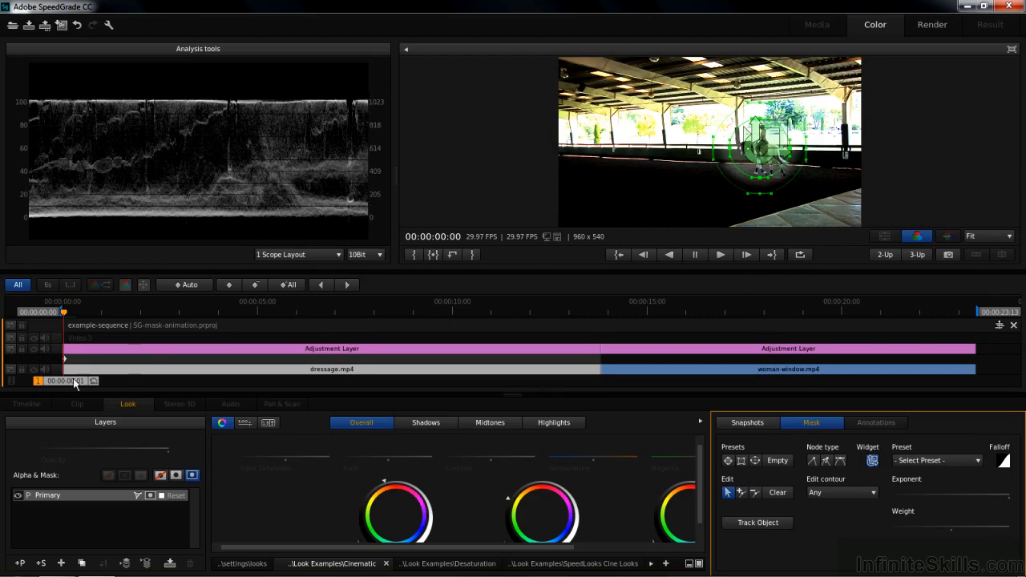
pyautogui.moveTo(63, 381); pyautogui.dragTo(84, 386)
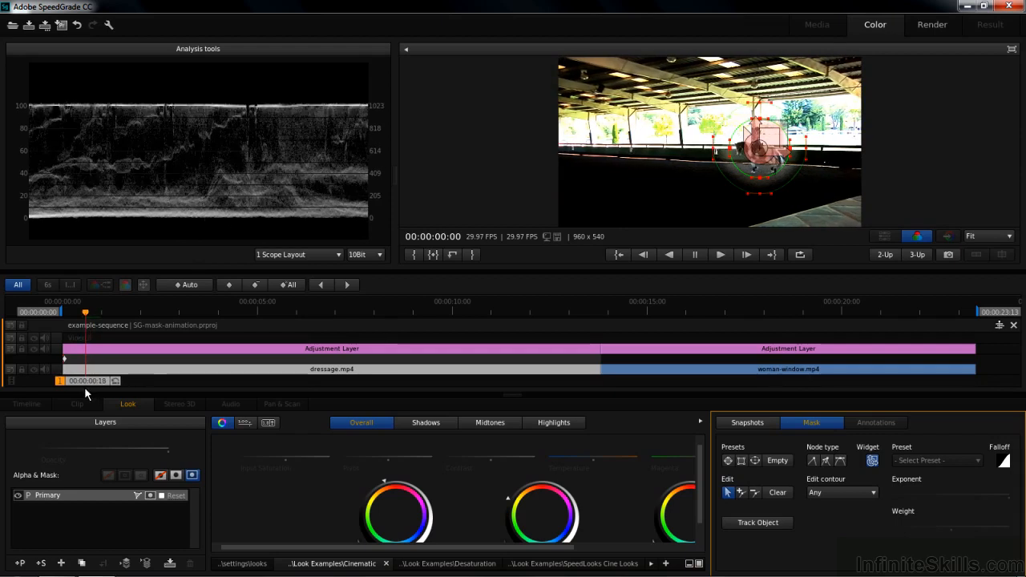
pyautogui.click(231, 287)
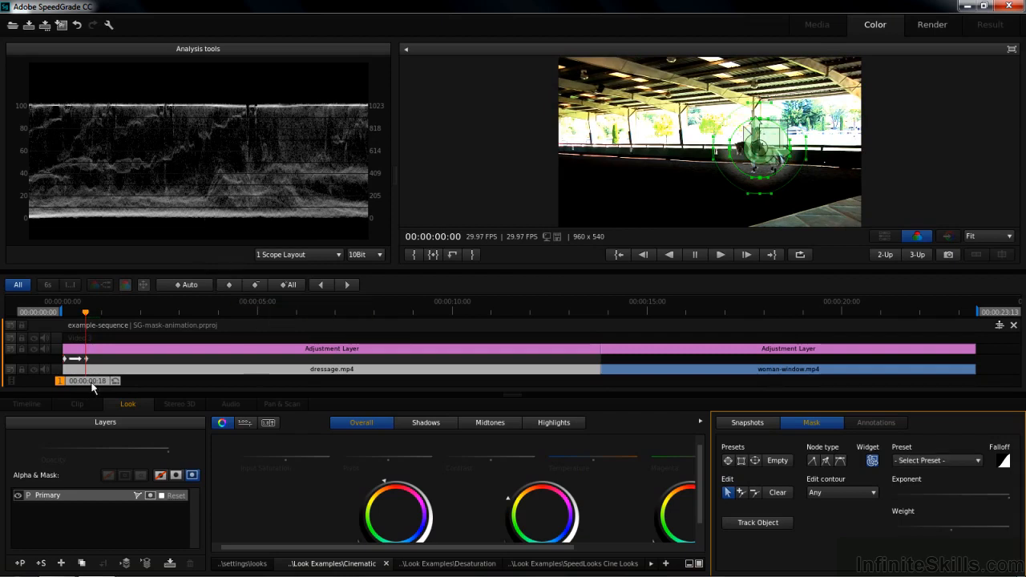
pyautogui.moveTo(91, 383); pyautogui.dragTo(100, 390)
pyautogui.click(228, 284)
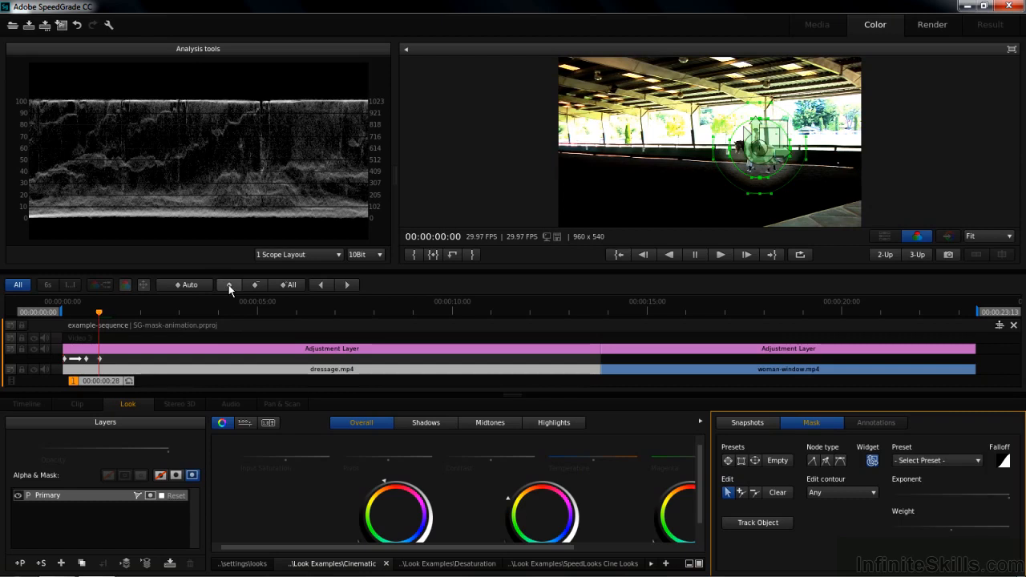
pyautogui.moveTo(763, 158); pyautogui.dragTo(757, 156)
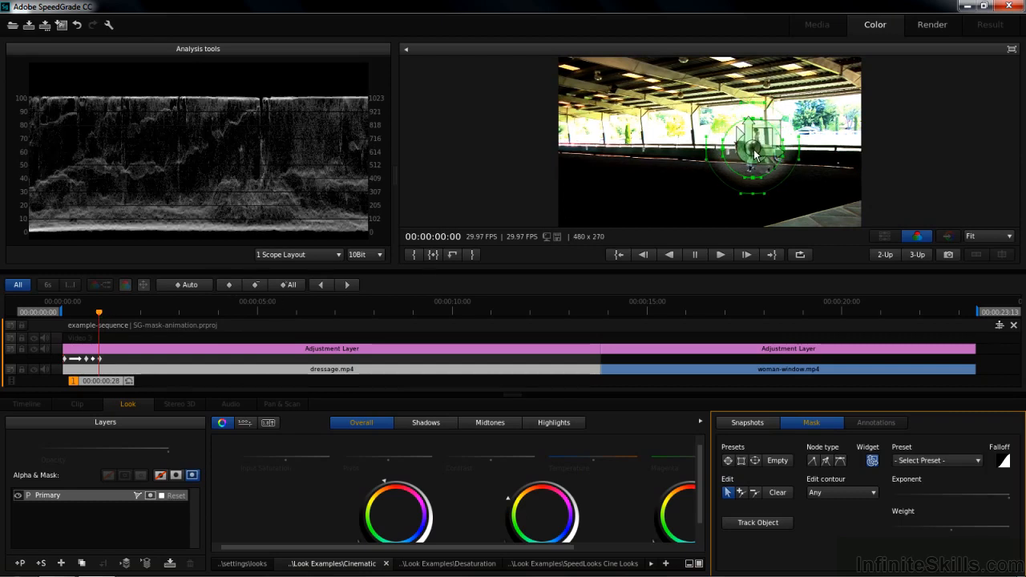
# Step: Add mask keyframes at 00:00:02:22 and 00:00:04:21, moving the mask left onto the horse and rider at the second one
pyautogui.moveTo(102, 384); pyautogui.dragTo(169, 392)
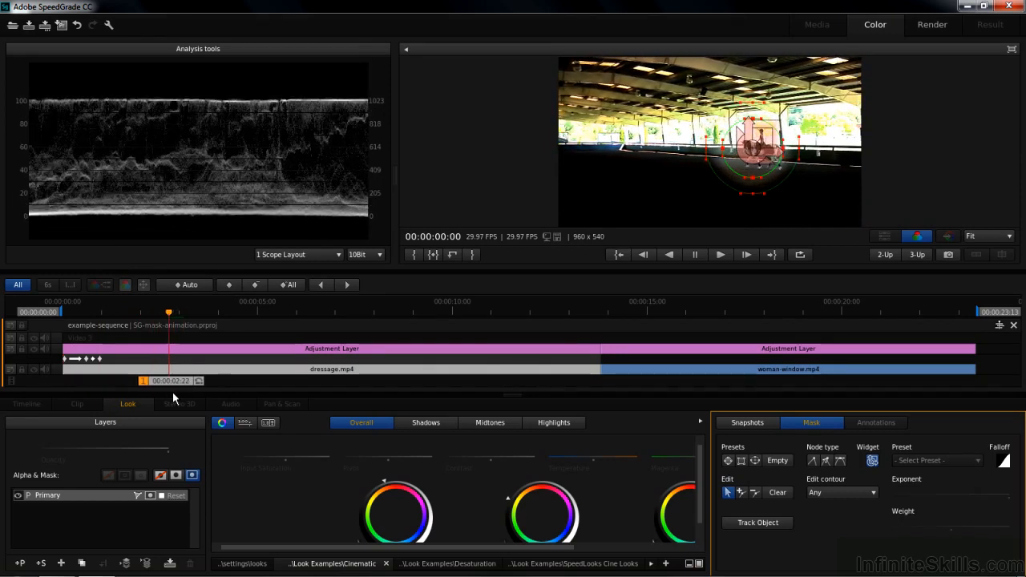
pyautogui.click(232, 284)
pyautogui.moveTo(169, 385); pyautogui.dragTo(252, 391)
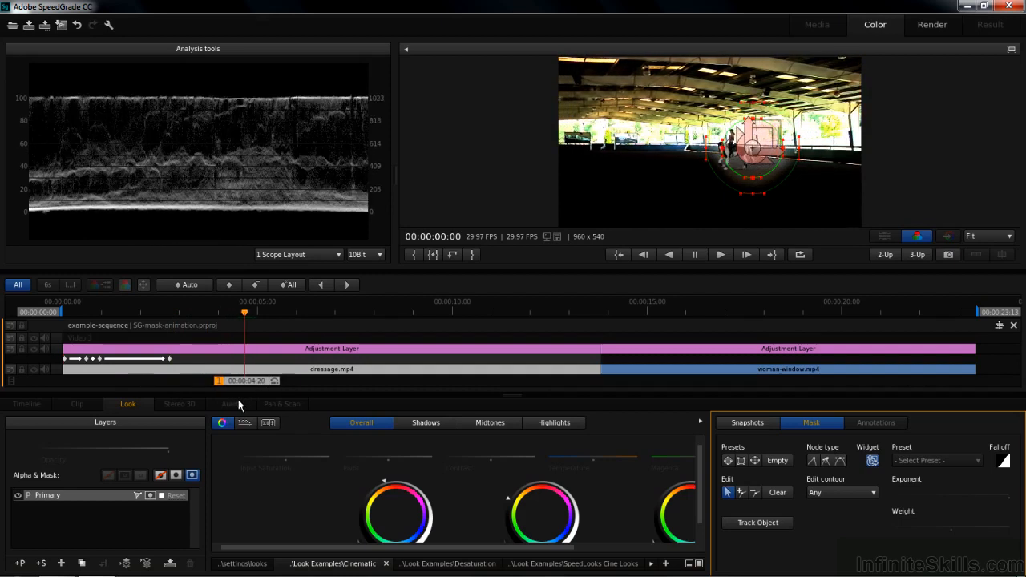
pyautogui.click(229, 285)
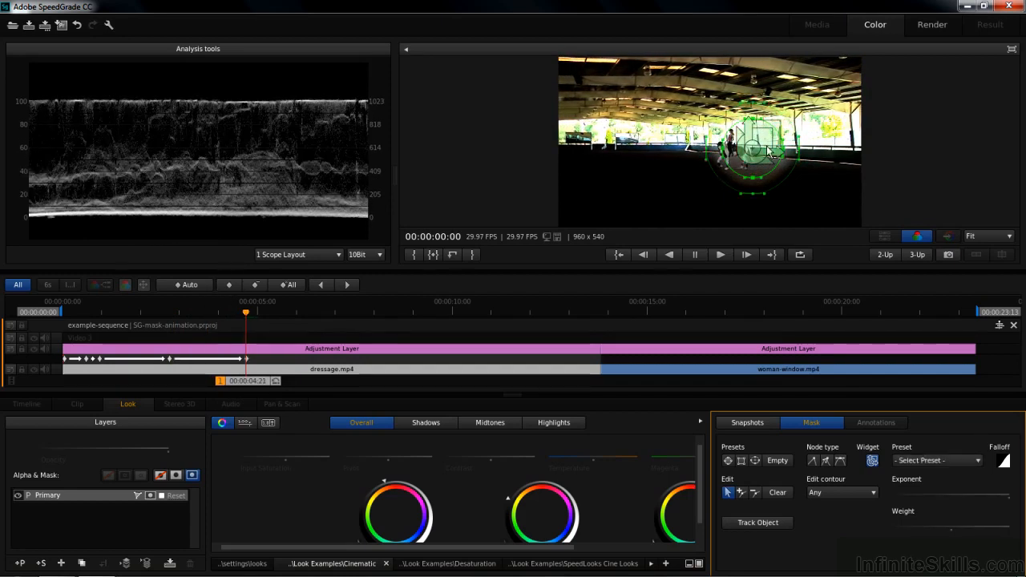
pyautogui.moveTo(753, 152); pyautogui.dragTo(727, 151)
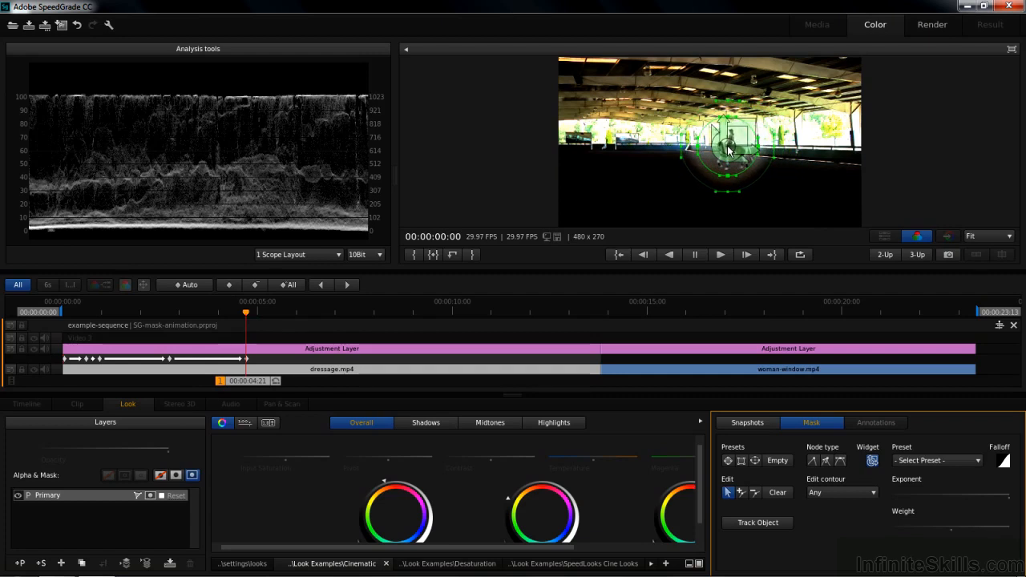
# Step: Add mask keyframes at 00:00:06:04 and 00:00:06:28, moving the mask left onto the horse and rider at each
pyautogui.moveTo(243, 380); pyautogui.dragTo(301, 395)
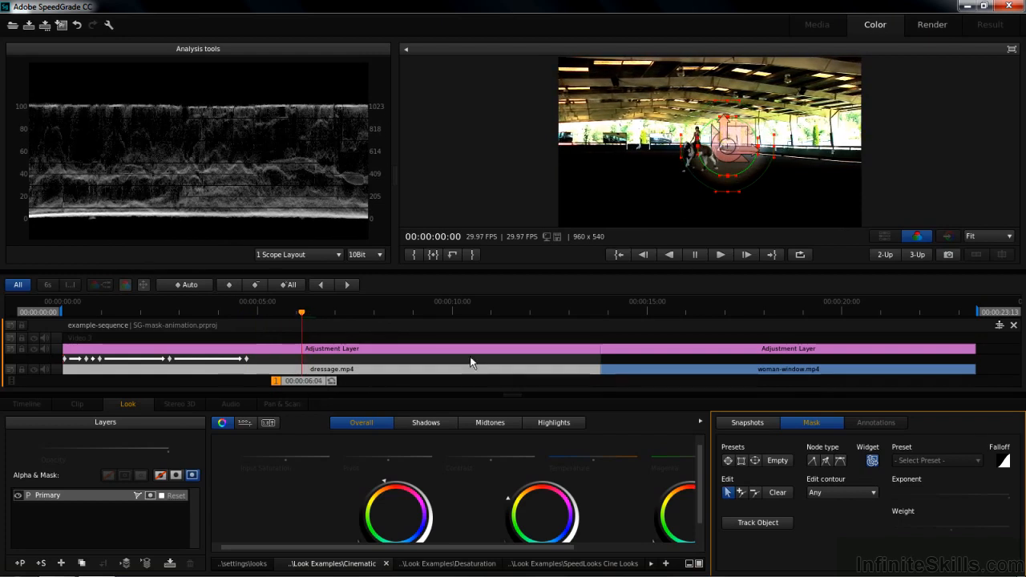
pyautogui.click(230, 285)
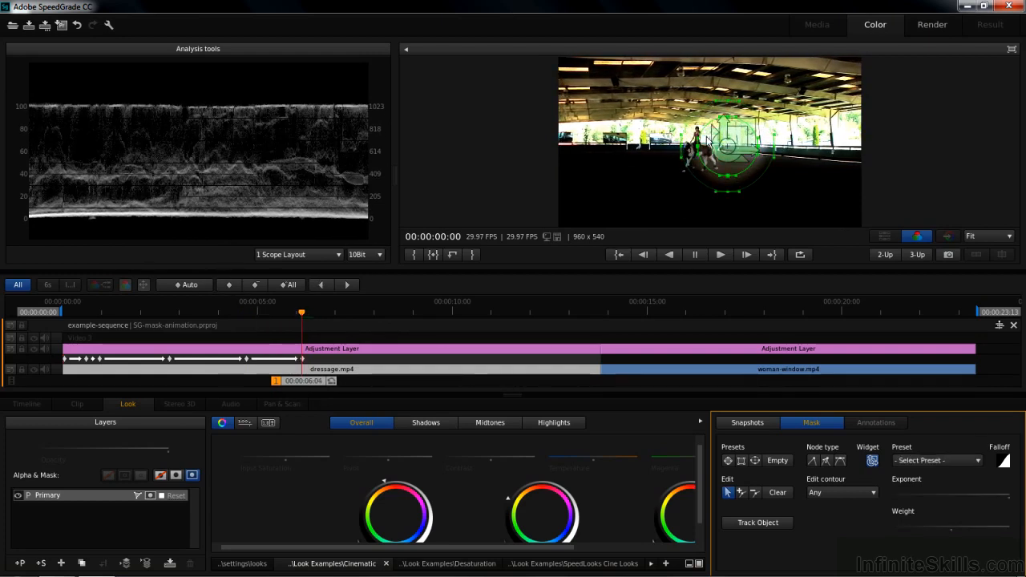
pyautogui.moveTo(733, 149); pyautogui.dragTo(705, 152)
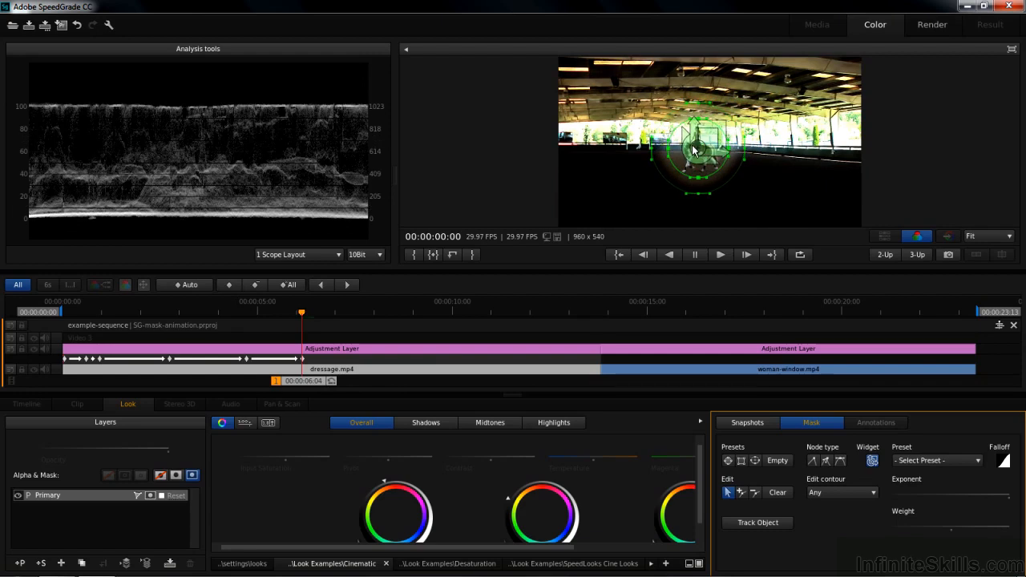
pyautogui.moveTo(301, 385); pyautogui.dragTo(328, 392)
pyautogui.click(230, 285)
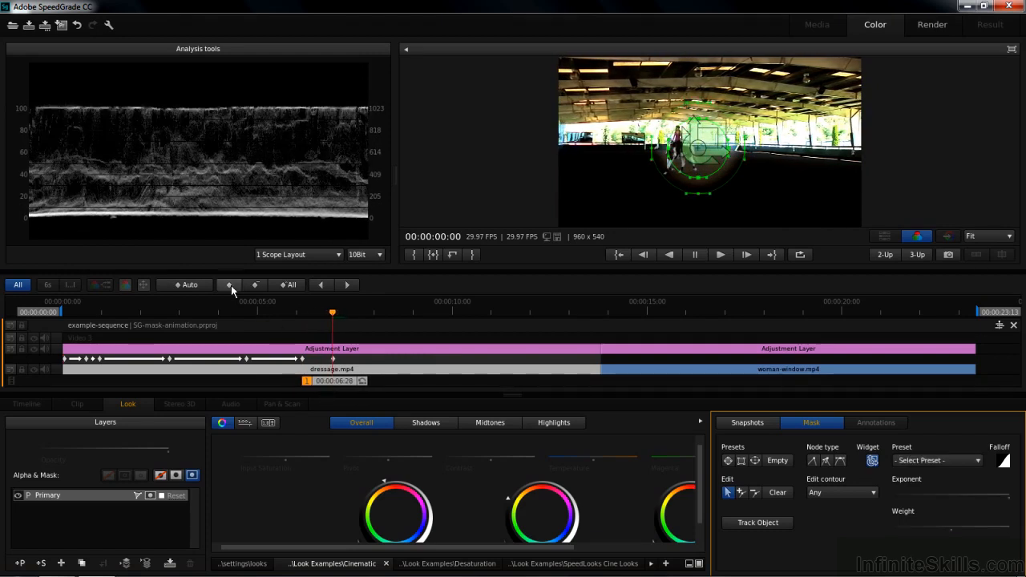
pyautogui.moveTo(699, 148); pyautogui.dragTo(680, 147)
# Step: Add a mask keyframe at 00:00:08:10, move the mask left onto the rider and reshape it into a tall, narrow ellipse
pyautogui.moveTo(337, 380); pyautogui.dragTo(386, 398)
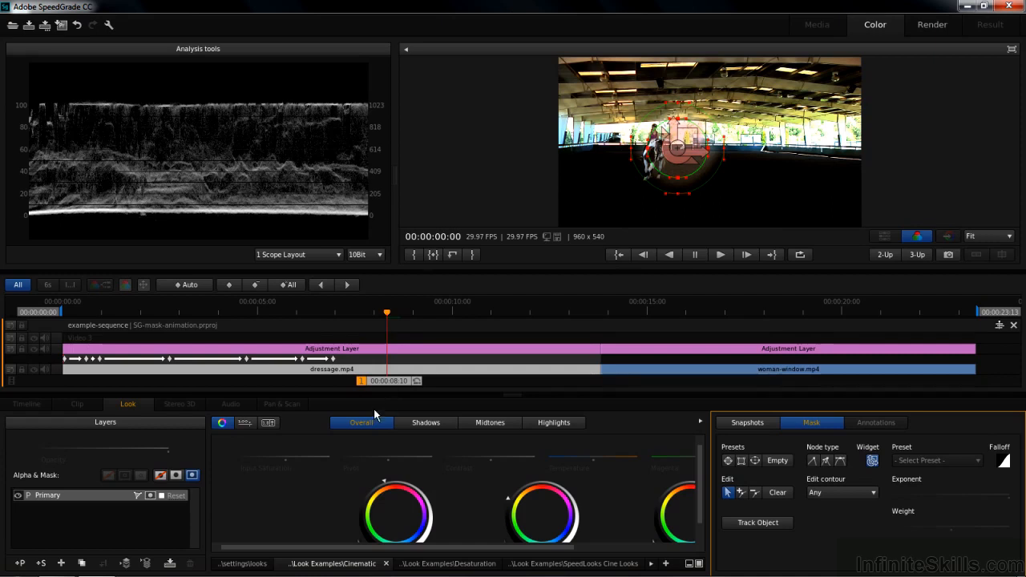
pyautogui.click(230, 286)
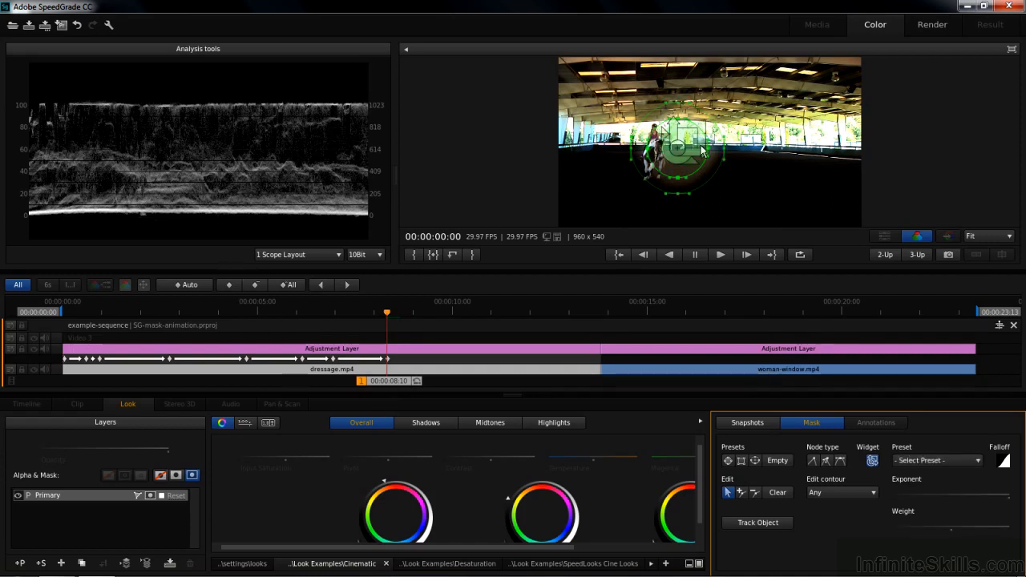
pyautogui.moveTo(679, 153); pyautogui.dragTo(651, 126)
# Step: Add a mask keyframe at 00:00:10:18, enlarge and move the mask around the horse and rider, and reselect the Primary layer
pyautogui.moveTo(388, 386); pyautogui.dragTo(474, 409)
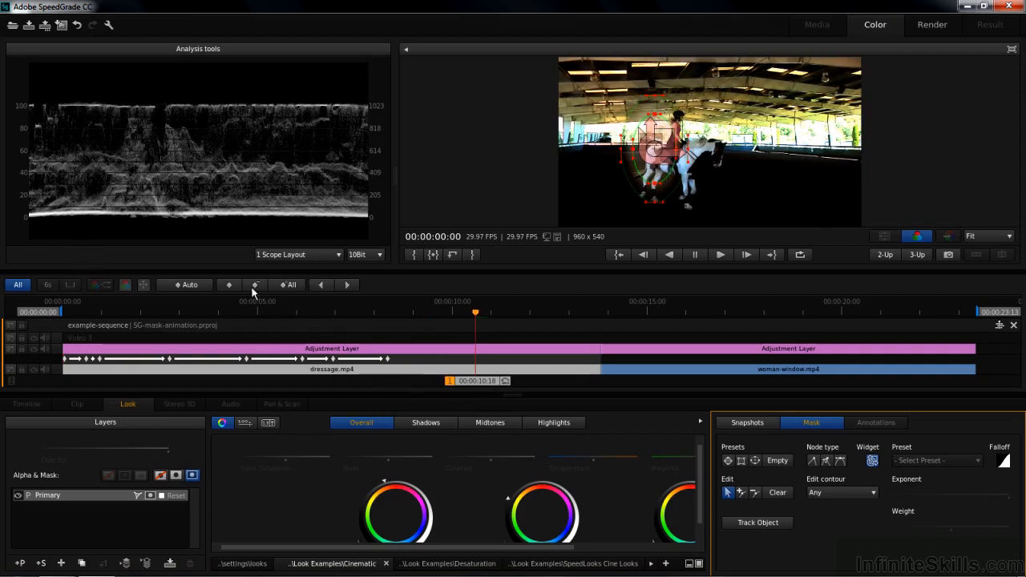
pyautogui.click(229, 285)
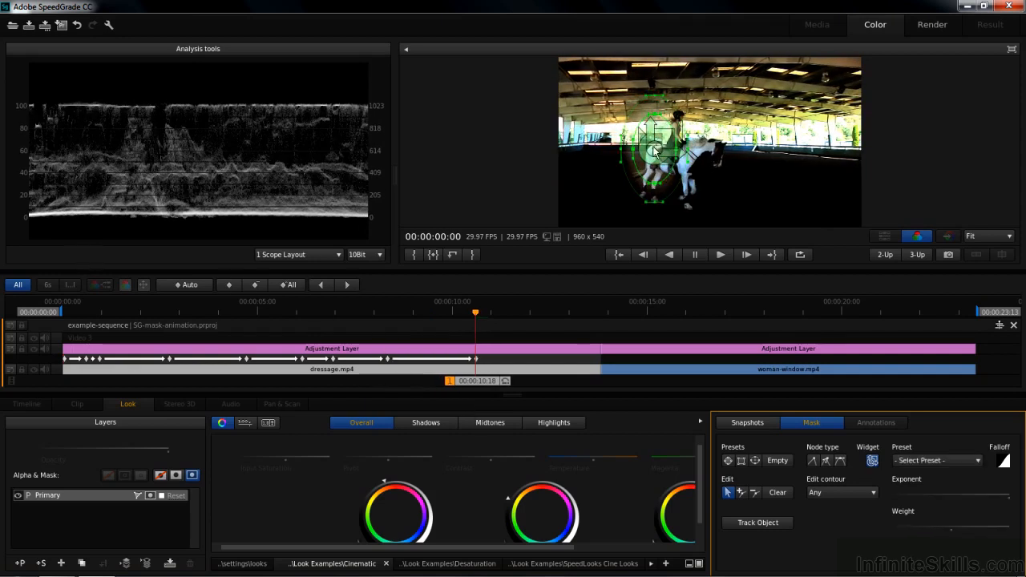
pyautogui.moveTo(674, 160); pyautogui.dragTo(709, 169)
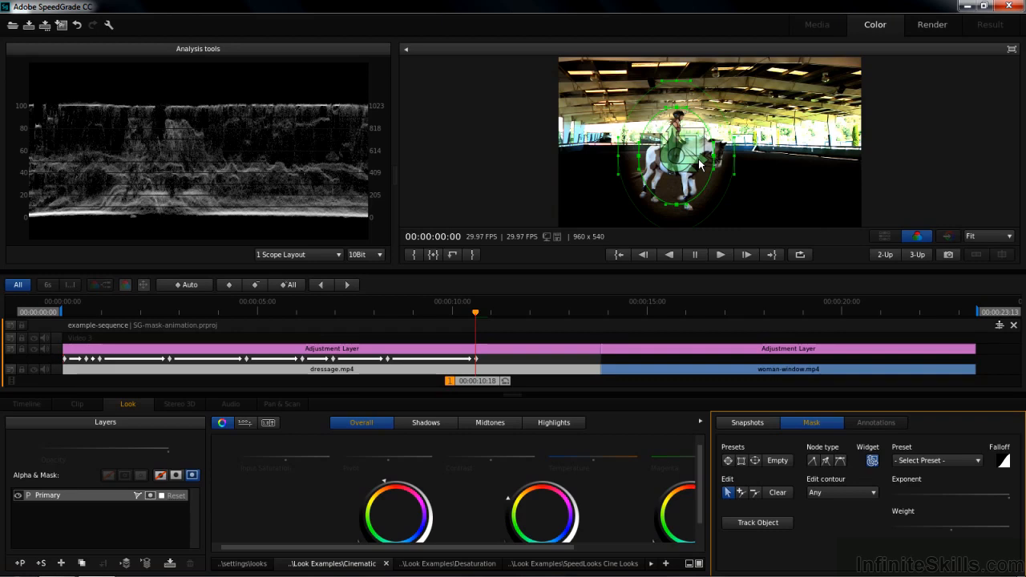
pyautogui.click(93, 496)
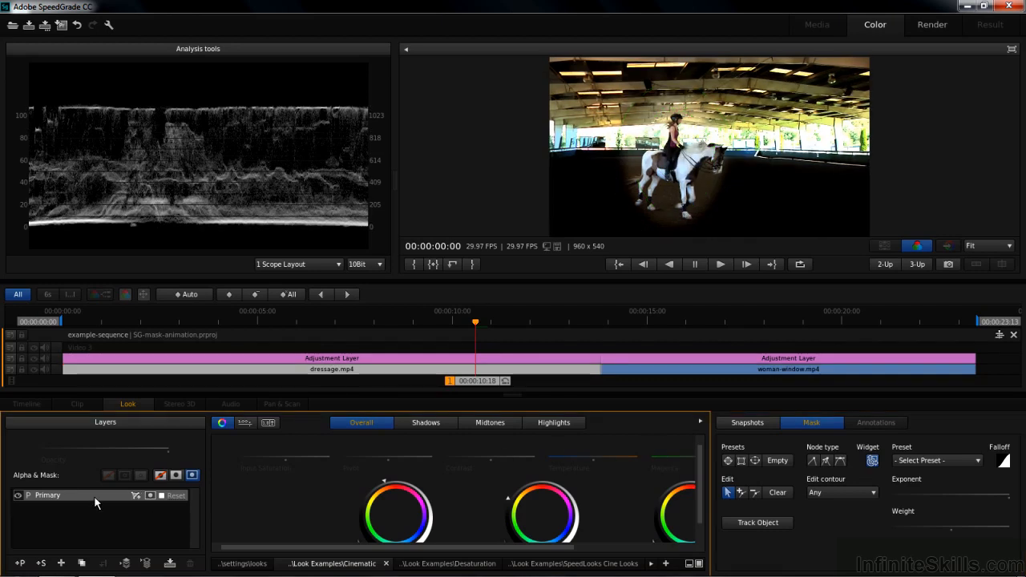
# Step: Play the sequence from the start to check that the mask follows the horse and rider
pyautogui.press('Home')
pyautogui.press('space')
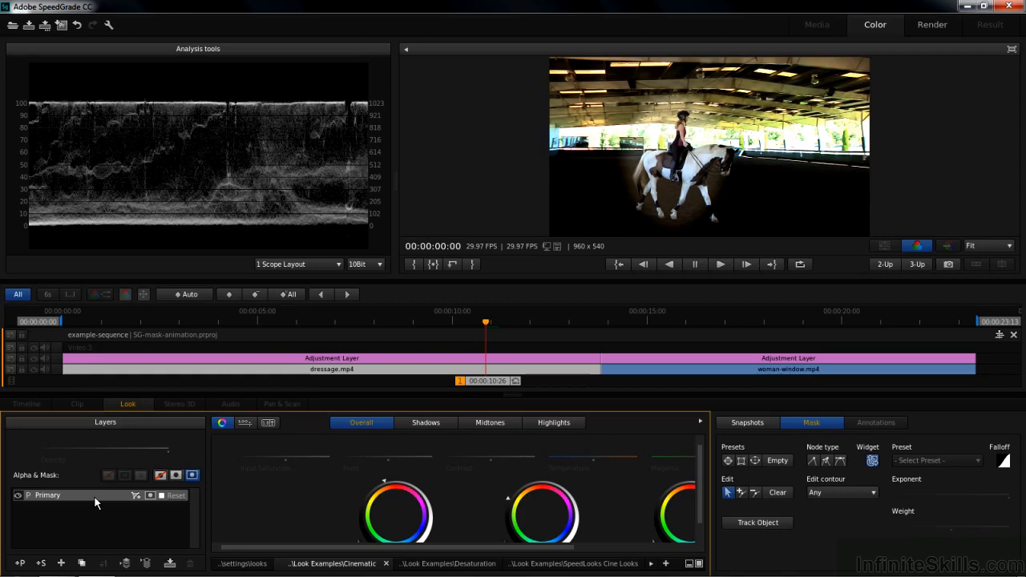
# Step: At 00:00:16:27 in the woman-window clip, darken the Primary layer's grade with the Overall color wheels, keeping the window bright
pyautogui.moveTo(481, 383); pyautogui.dragTo(725, 383)
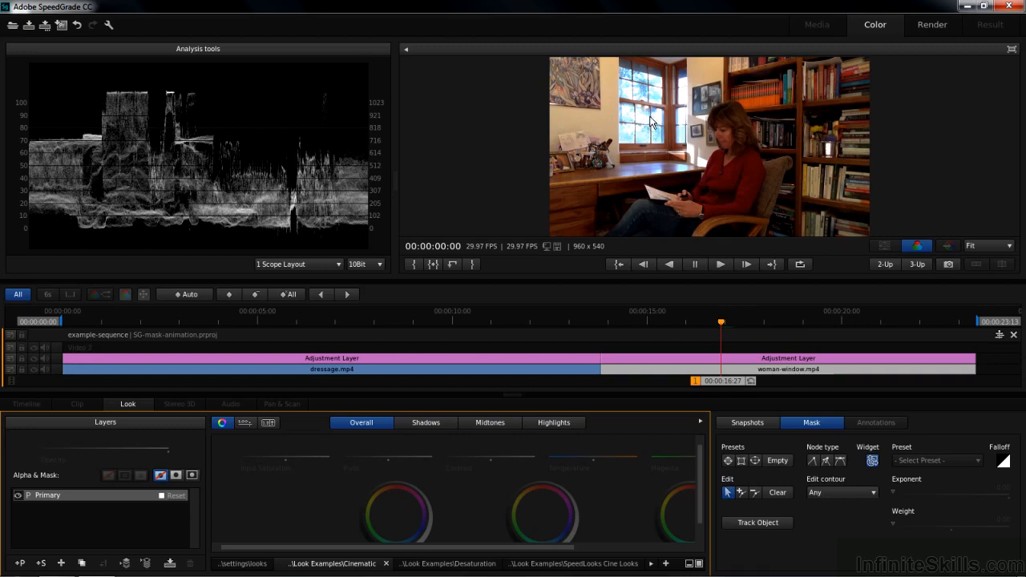
pyautogui.moveTo(396, 481); pyautogui.dragTo(394, 481)
pyautogui.moveTo(679, 484); pyautogui.dragTo(630, 498)
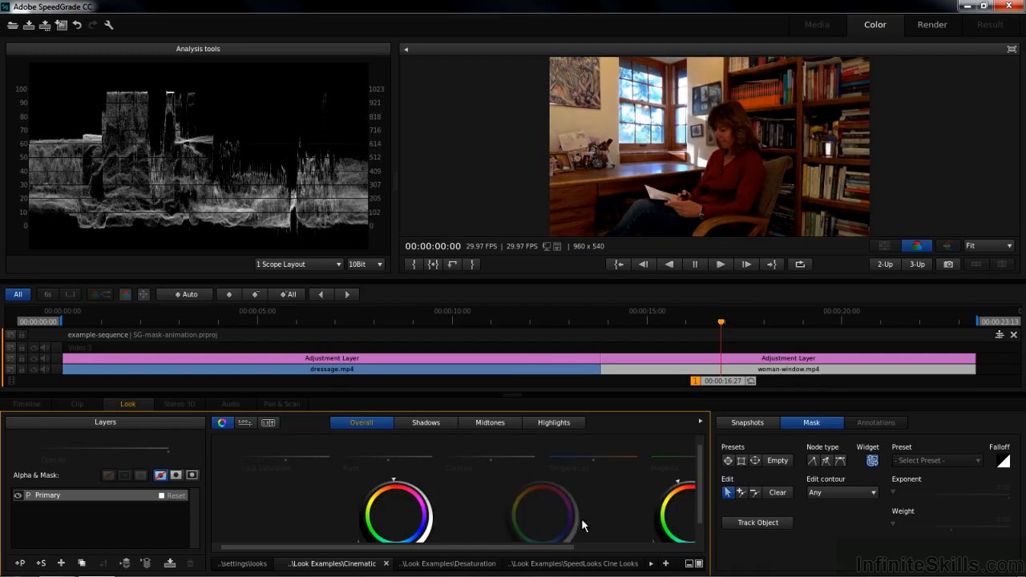
pyautogui.moveTo(540, 483)
pyautogui.mouseDown()
pyautogui.moveTo(481, 500)
pyautogui.moveTo(393, 484)
pyautogui.moveTo(358, 521)
pyautogui.moveTo(326, 525)
pyautogui.mouseUp()
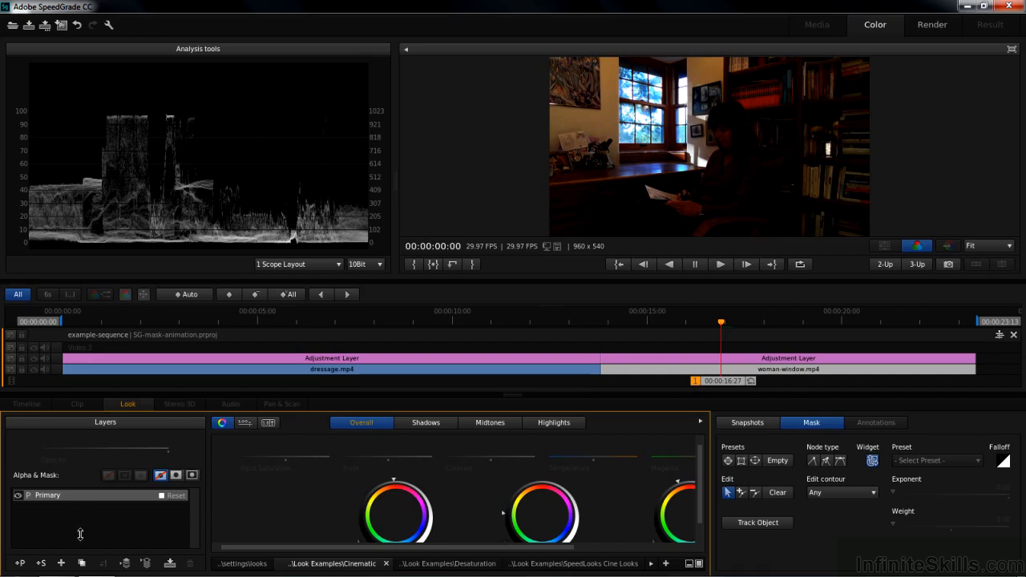
# Step: Duplicate the Primary layer three times and hide the three copies
pyautogui.click(82, 563)
pyautogui.click(82, 563)
pyautogui.click(82, 563)
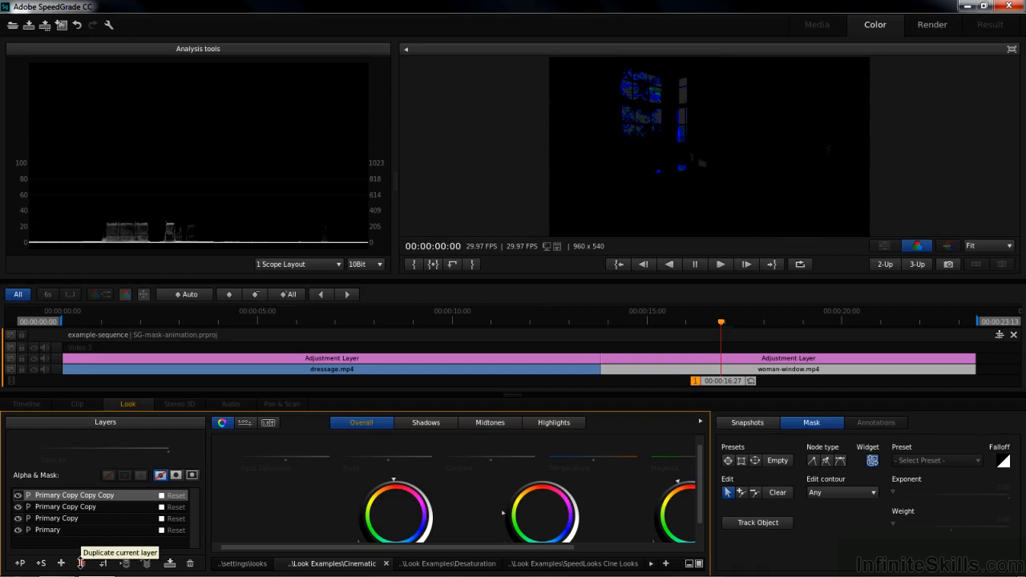
pyautogui.click(18, 495)
pyautogui.click(18, 506)
pyautogui.click(18, 519)
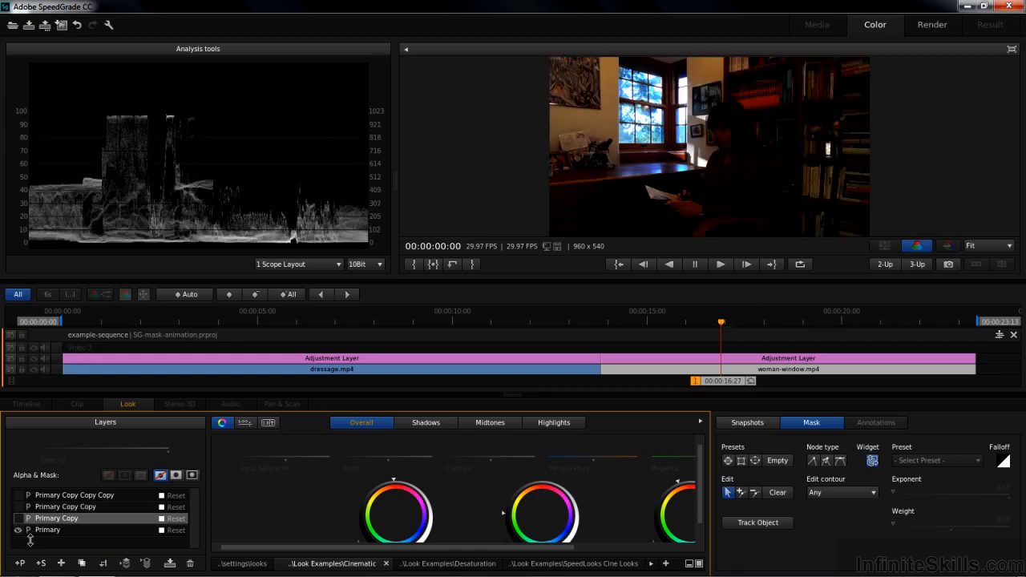
# Step: Rename the four layers from top to bottom as Window-UR, Window-UL, Window-LL and Window-LR
pyautogui.doubleClick(60, 496)
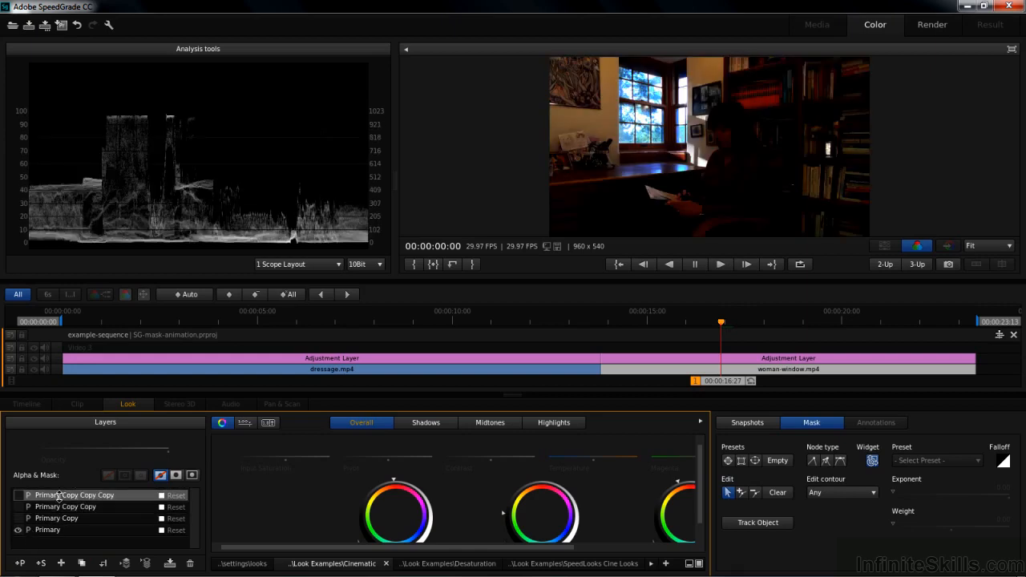
pyautogui.write('Window-UR')
pyautogui.doubleClick(54, 507)
pyautogui.write('Window-UL')
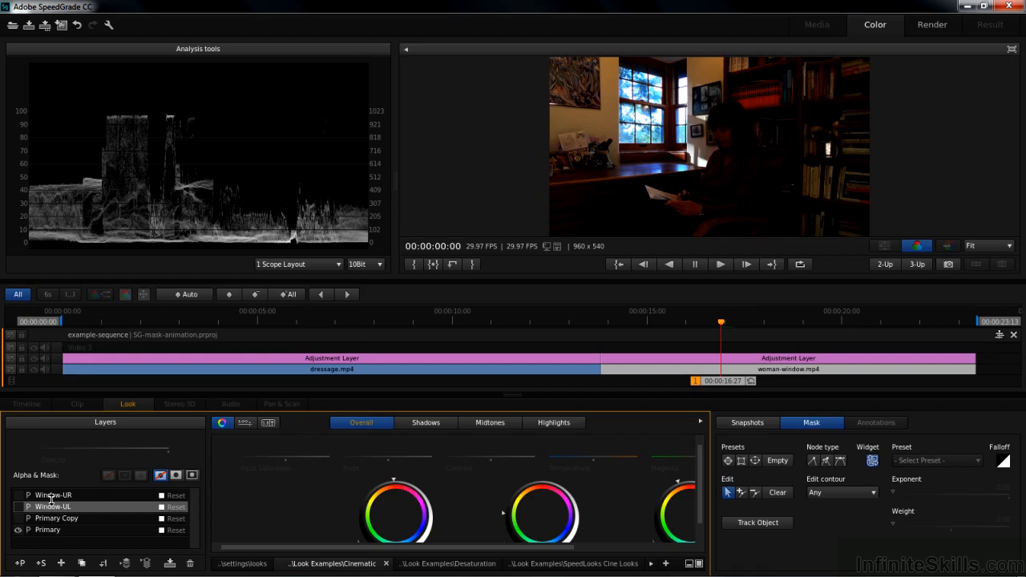
pyautogui.doubleClick(49, 518)
pyautogui.write('Window-LL')
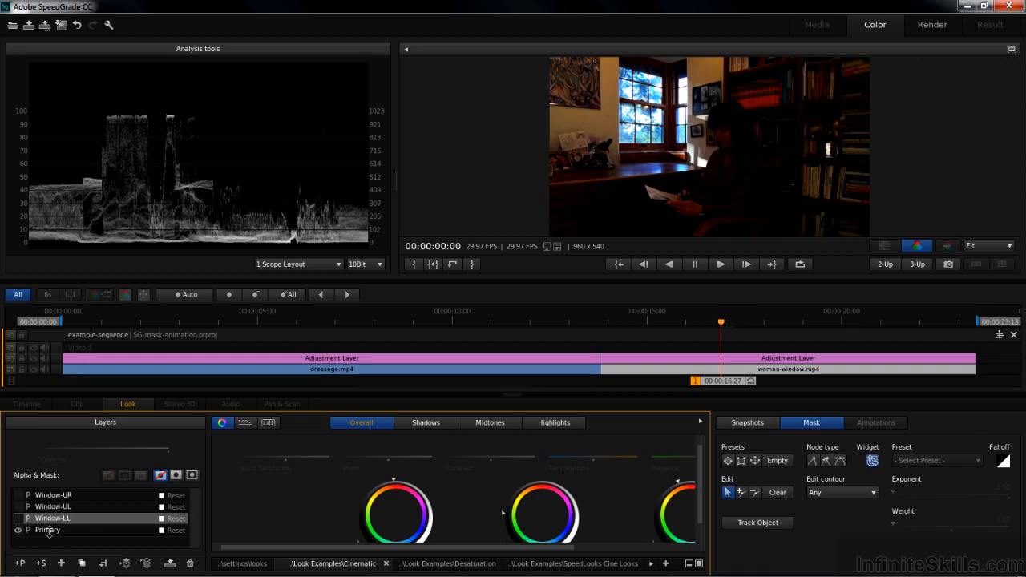
pyautogui.doubleClick(49, 531)
pyautogui.write('Window-')
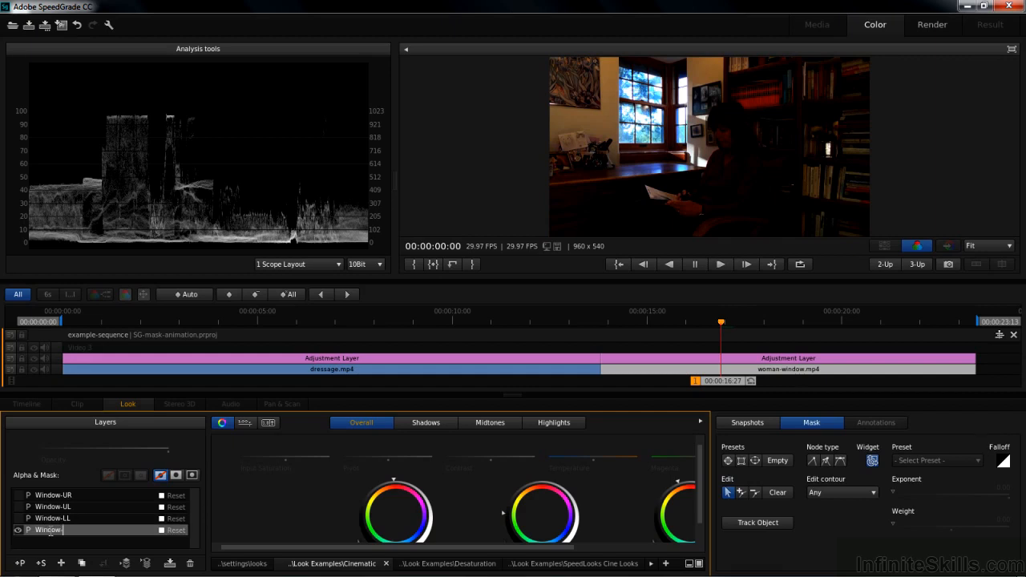
pyautogui.write('LR')
# Step: Hide Window-LR, show the Window-LL layer, and set the monitor zoom to 50% with the window in view
pyautogui.click(17, 530)
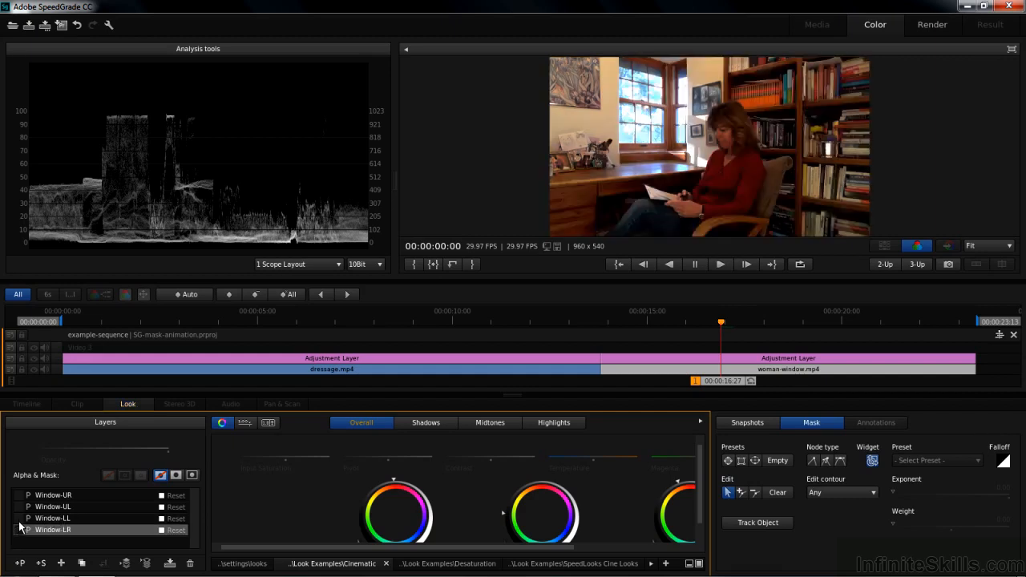
pyautogui.click(22, 519)
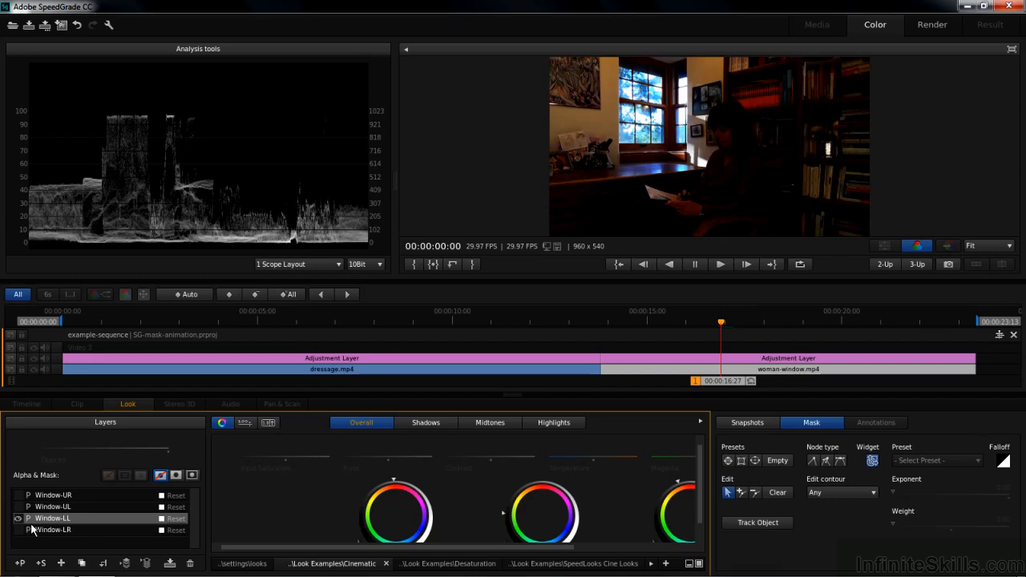
pyautogui.click(1010, 248)
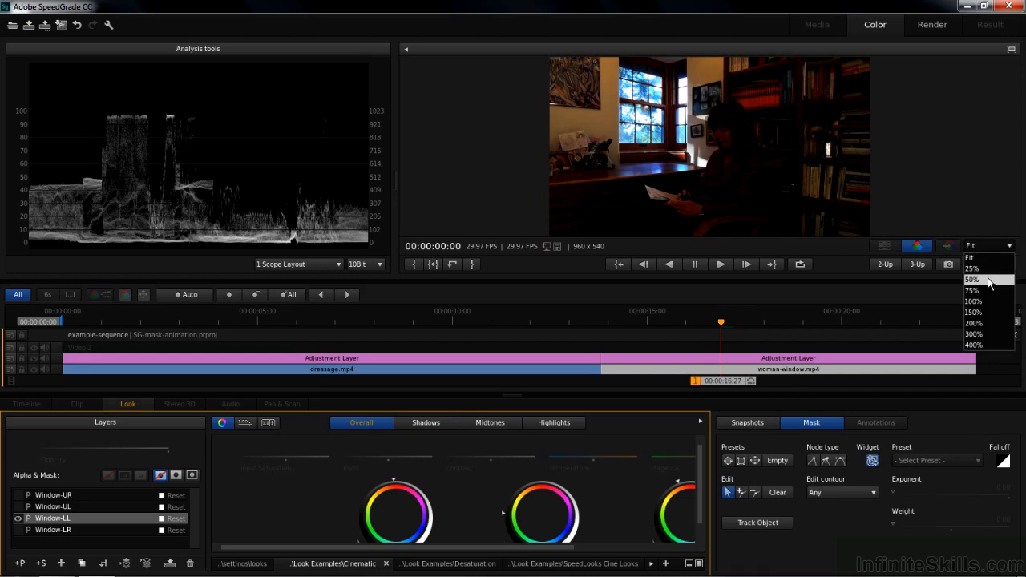
pyautogui.click(995, 279)
pyautogui.moveTo(1016, 174); pyautogui.dragTo(1016, 156)
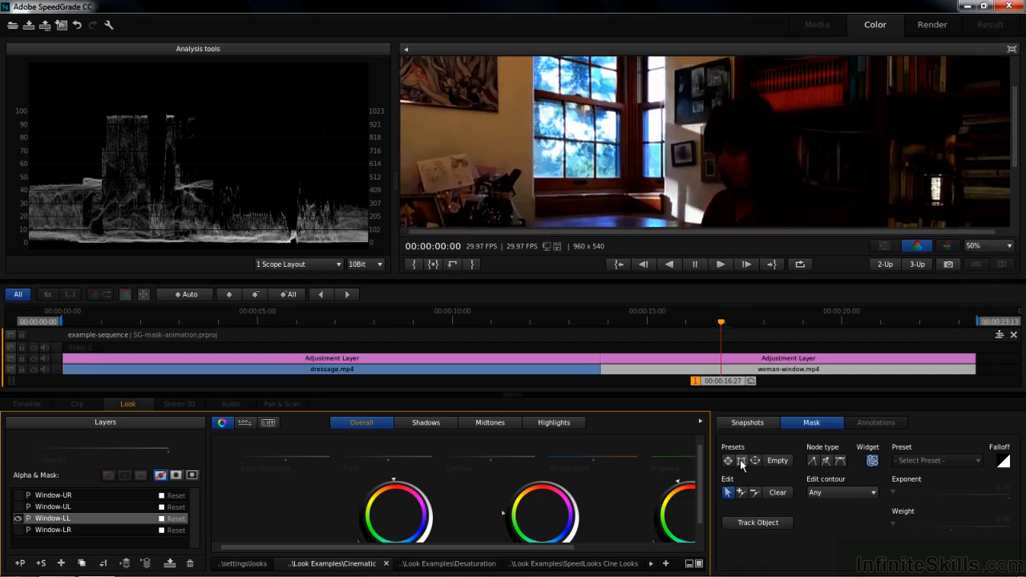
# Step: Add a rectangular mask to Window-LL, move it over the lower-left window and shrink it to about the window's size
pyautogui.click(741, 462)
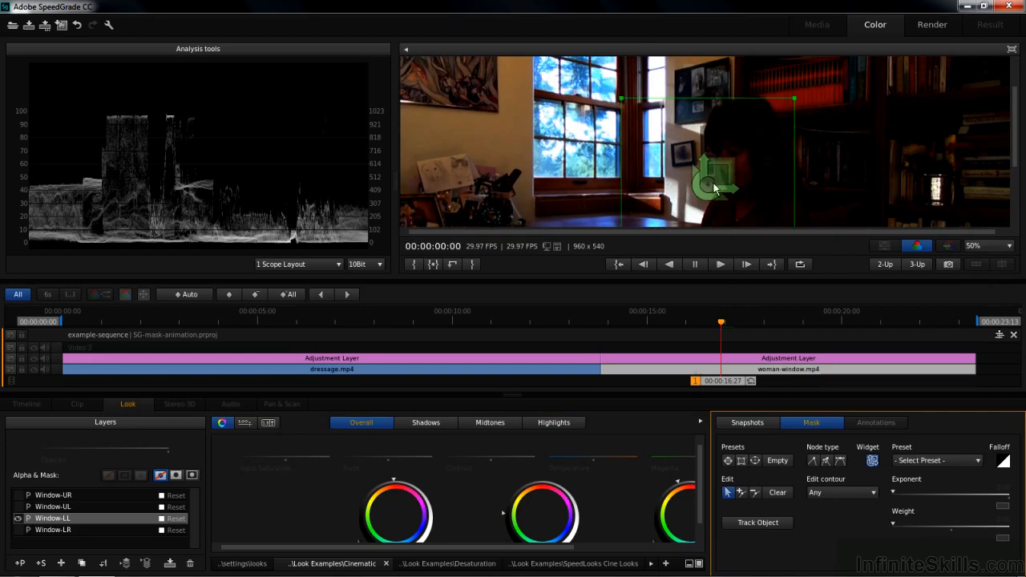
pyautogui.moveTo(707, 184); pyautogui.dragTo(578, 148)
pyautogui.scroll(-4, 578, 146)
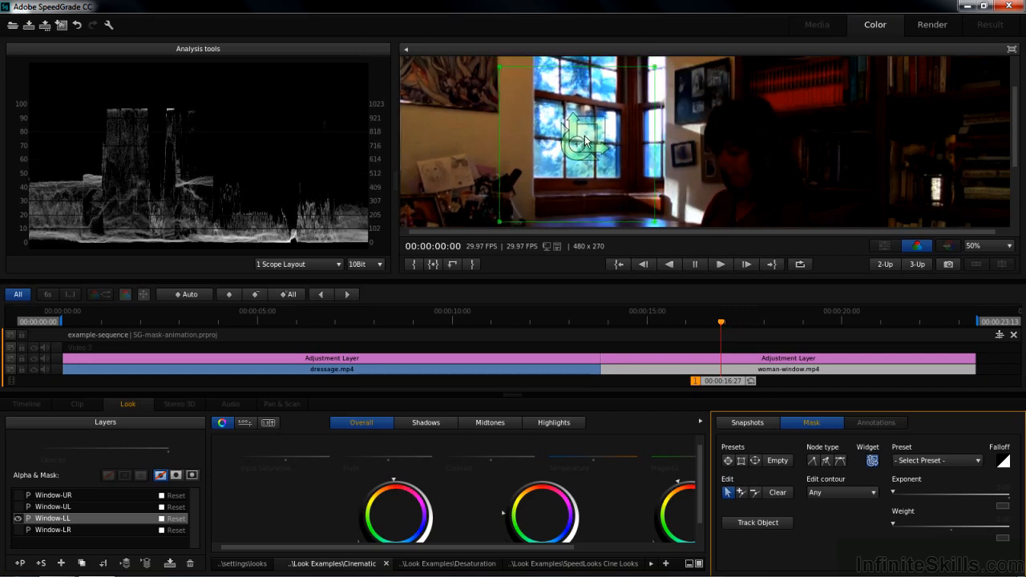
pyautogui.scroll(-2, 579, 147)
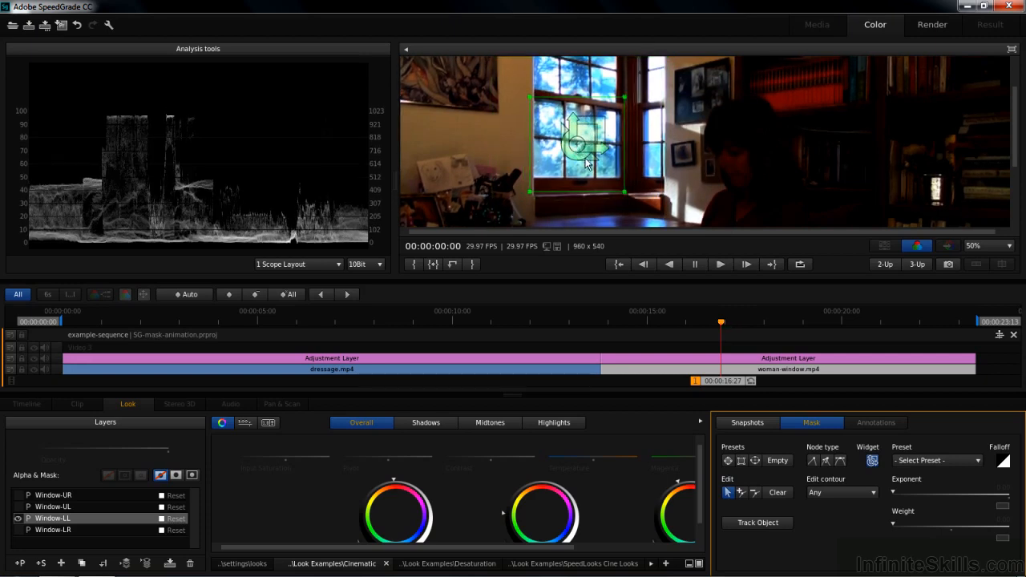
# Step: Fit the mask's four corners to the lower-left window panes and limit the Window-LL grade to the inside of the mask
pyautogui.moveTo(624, 99); pyautogui.dragTo(621, 112)
pyautogui.moveTo(532, 100); pyautogui.dragTo(535, 99)
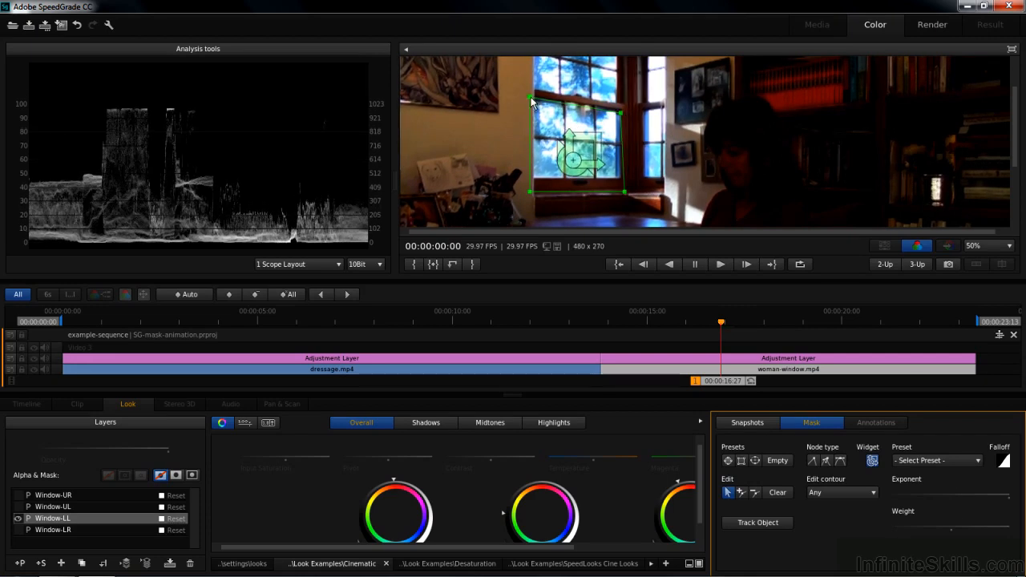
pyautogui.moveTo(531, 193); pyautogui.dragTo(535, 177)
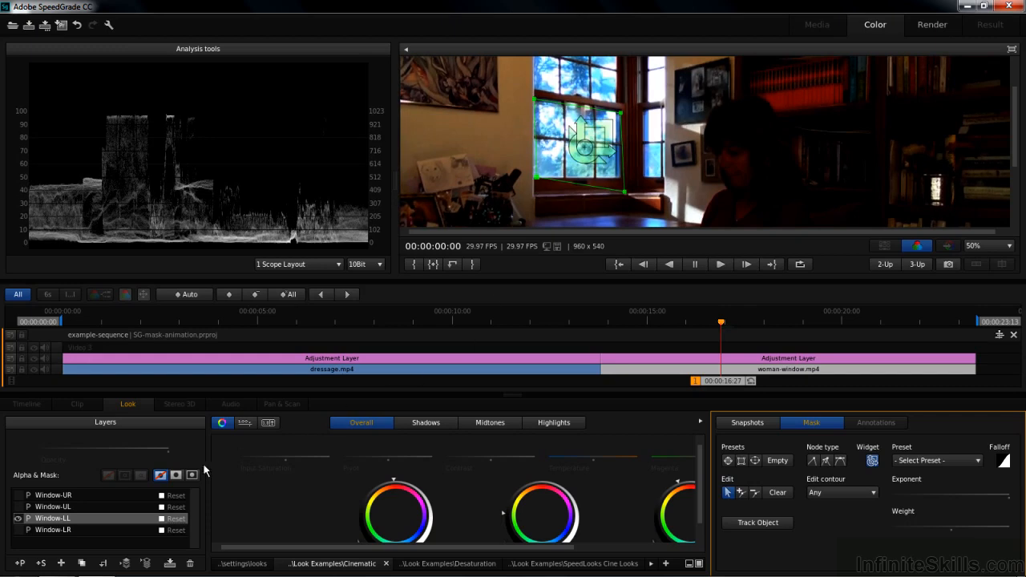
pyautogui.click(177, 476)
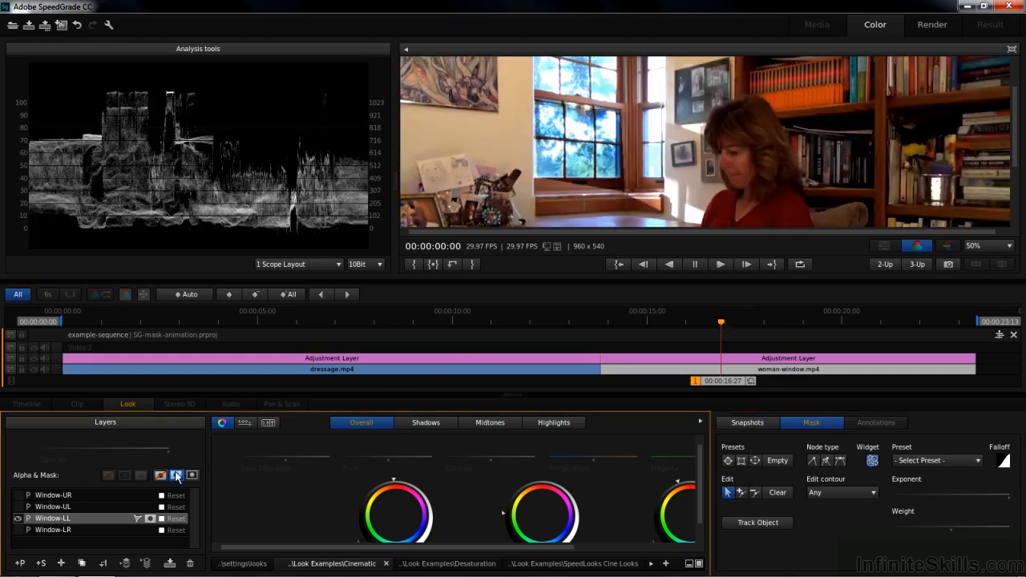
pyautogui.click(802, 423)
pyautogui.moveTo(536, 178); pyautogui.dragTo(535, 177)
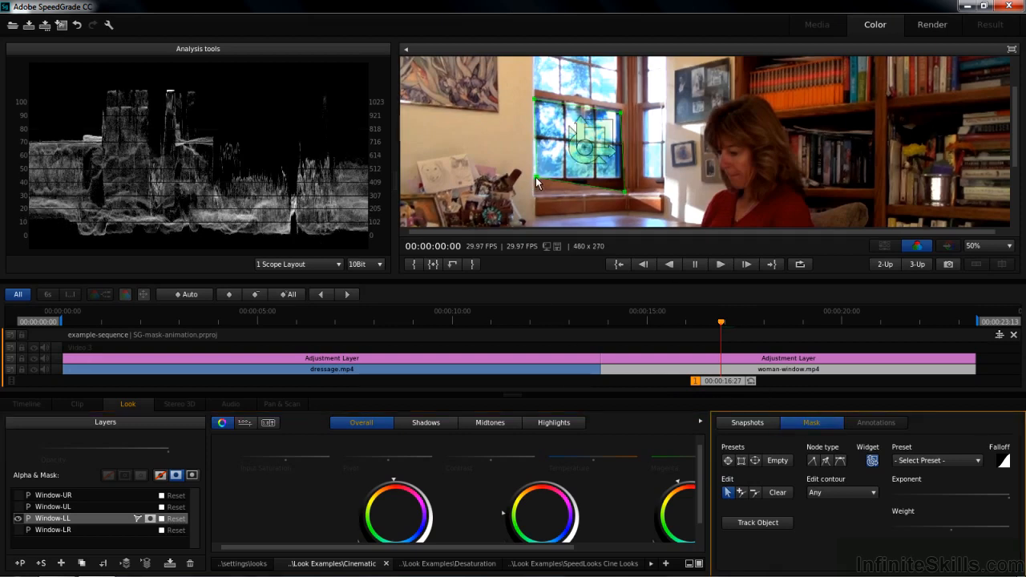
pyautogui.moveTo(623, 190); pyautogui.dragTo(622, 182)
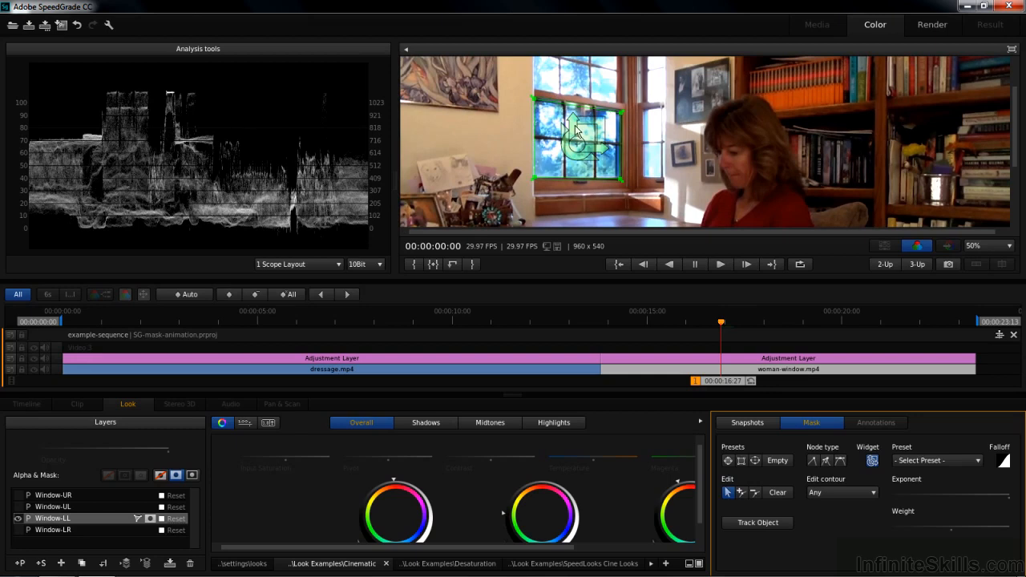
# Step: Add Window-LL mask keyframes at 00:00:16:27 and 00:00:18:07, moving the mask onto the lower-left window at the second one
pyautogui.click(225, 296)
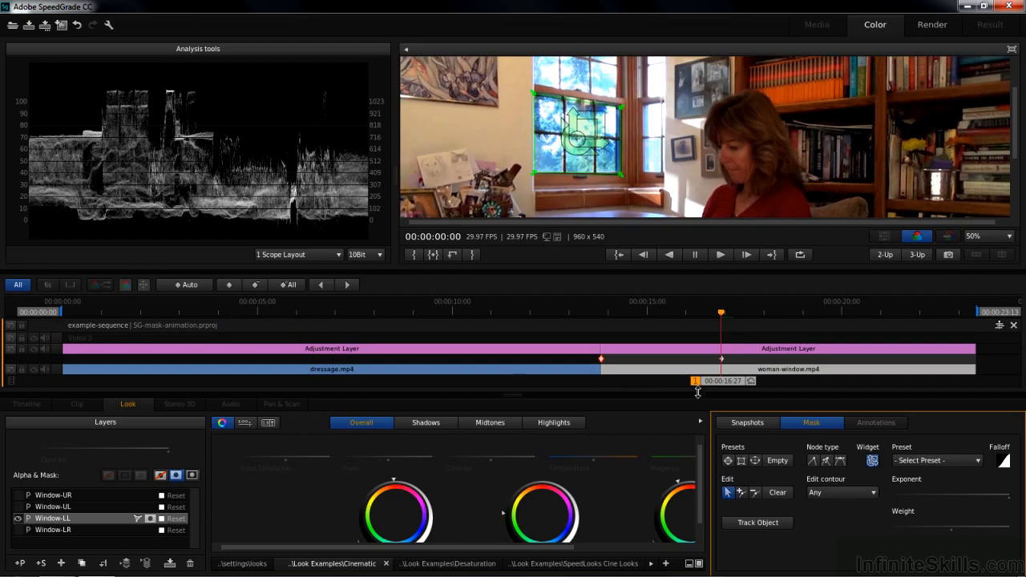
pyautogui.moveTo(724, 386); pyautogui.dragTo(772, 389)
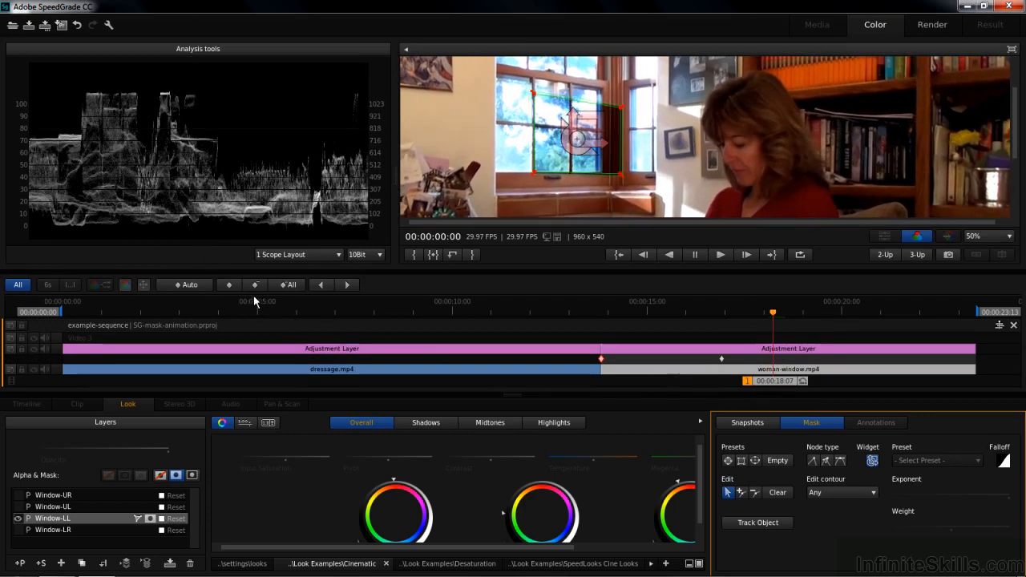
pyautogui.click(228, 285)
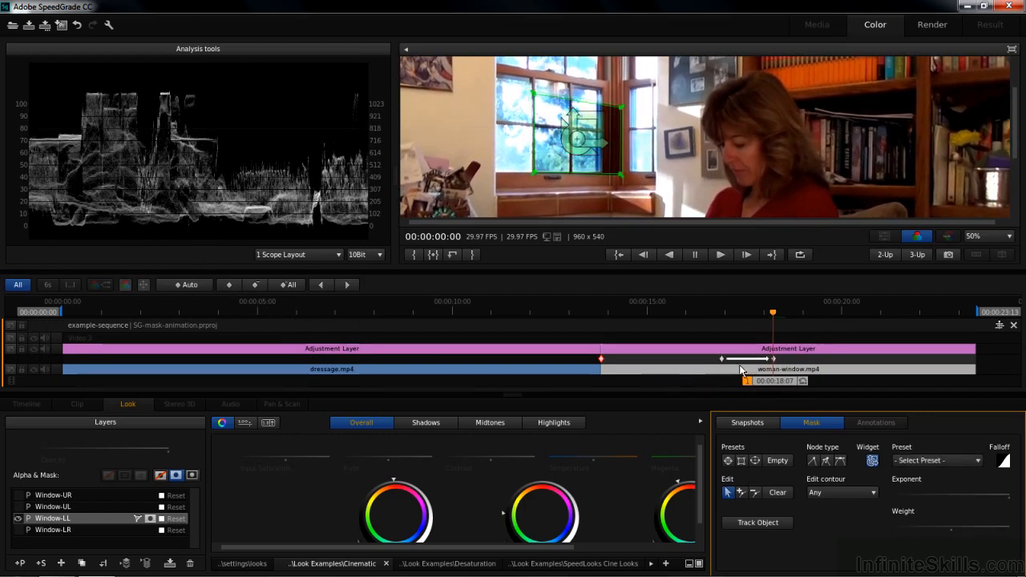
pyautogui.moveTo(577, 144); pyautogui.dragTo(567, 129)
# Step: Add a mask keyframe at 00:00:19:11, refit the mask to the lower-left window, and scrub back to check the tracking
pyautogui.moveTo(774, 386); pyautogui.dragTo(818, 388)
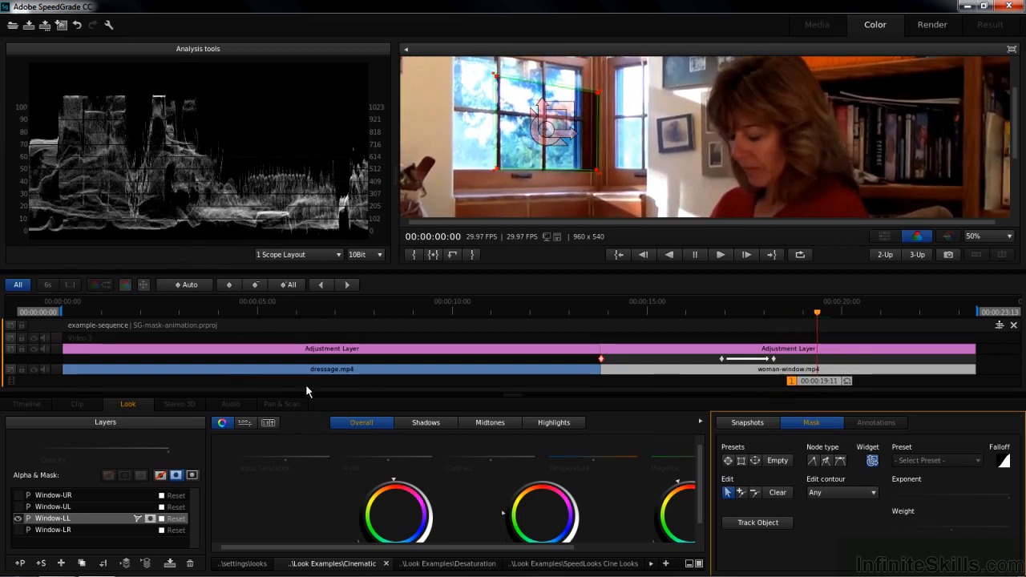
pyautogui.click(232, 285)
pyautogui.moveTo(548, 126); pyautogui.dragTo(527, 113)
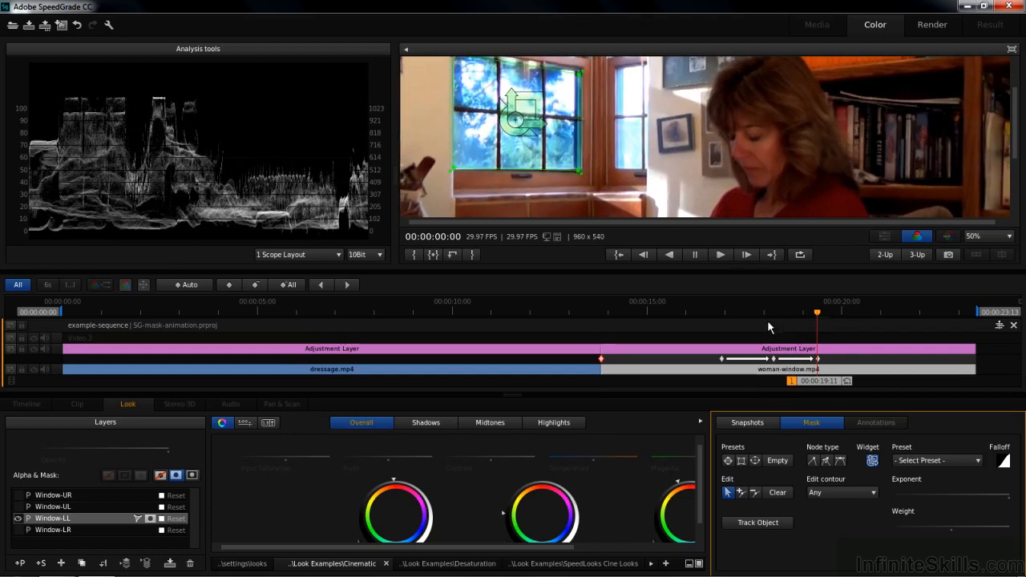
pyautogui.moveTo(804, 383); pyautogui.dragTo(772, 388)
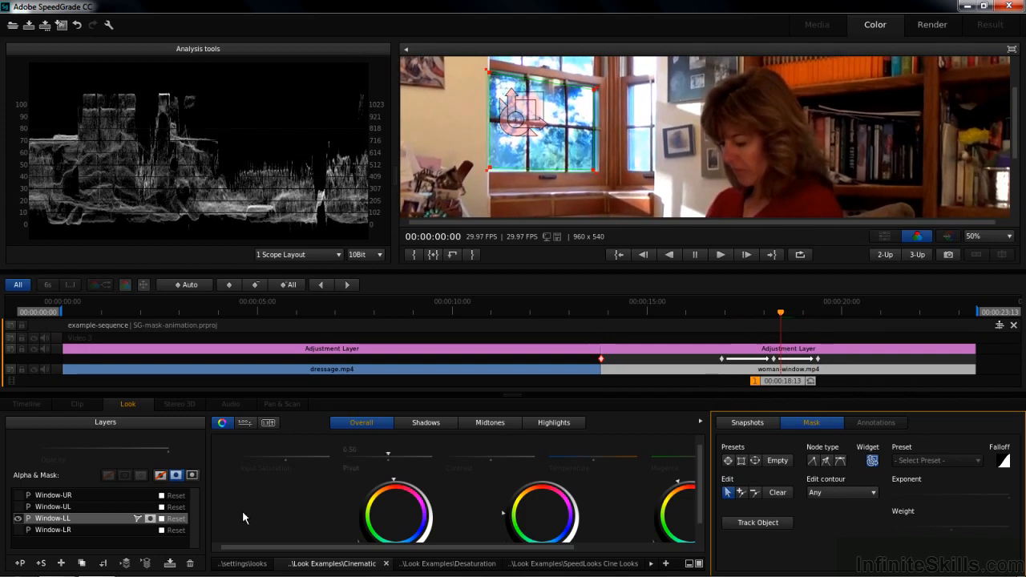
# Step: Bring the upper window into view, return to Window-LL's mask keyframe at 00:00:16:27, and select and show the Window-UL layer
pyautogui.click(77, 510)
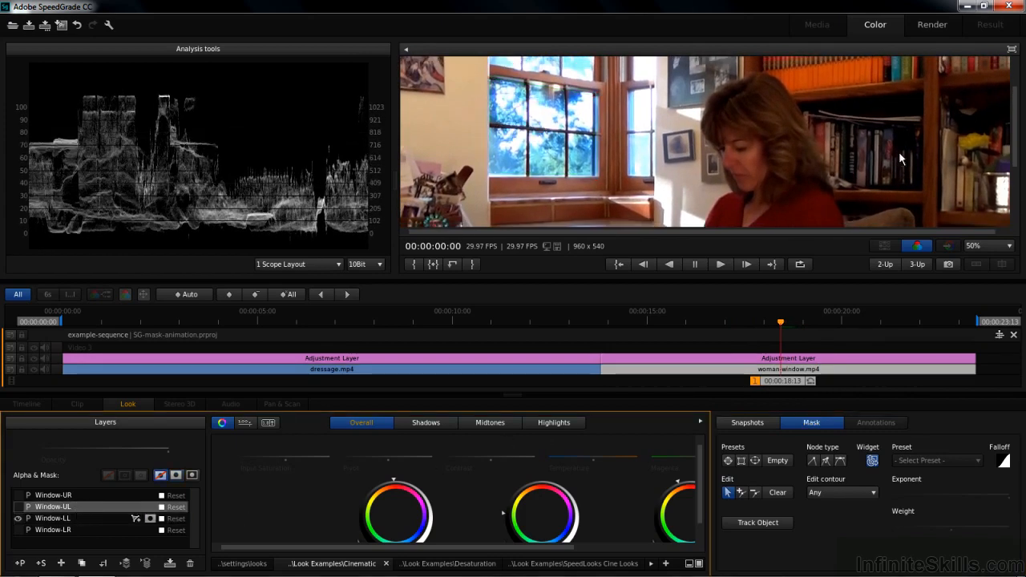
pyautogui.moveTo(1016, 150); pyautogui.dragTo(1020, 107)
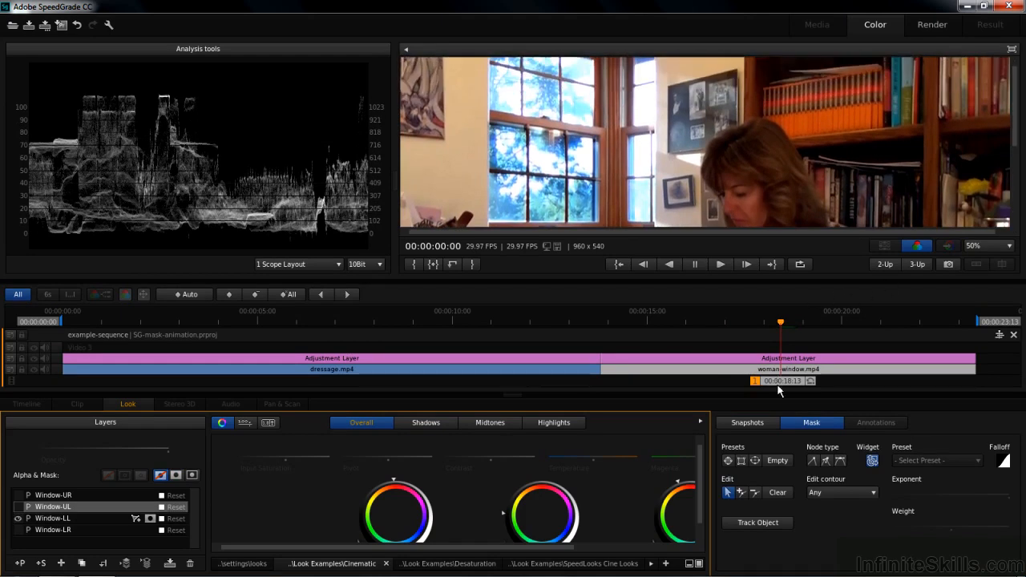
pyautogui.click(50, 519)
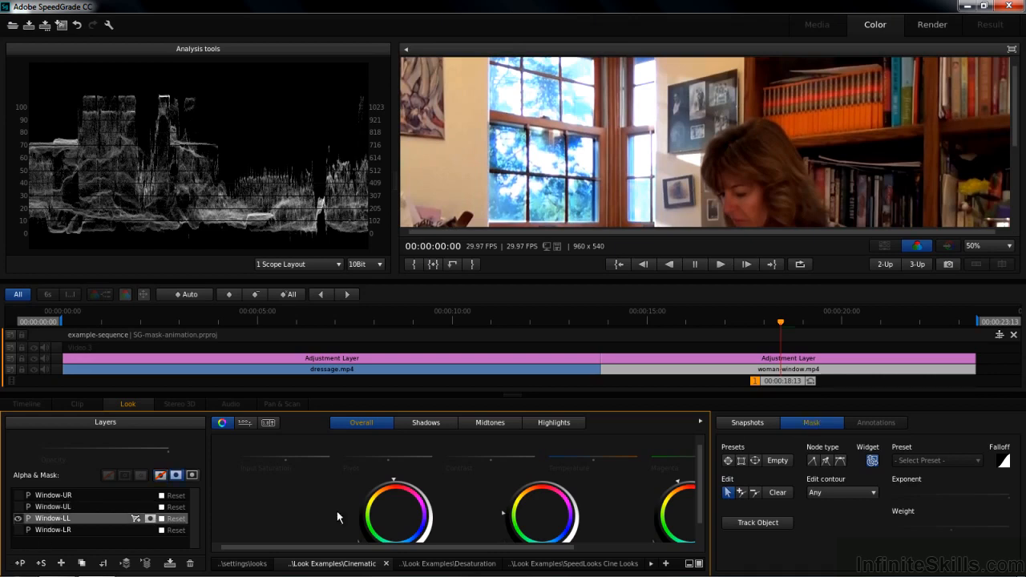
pyautogui.click(812, 423)
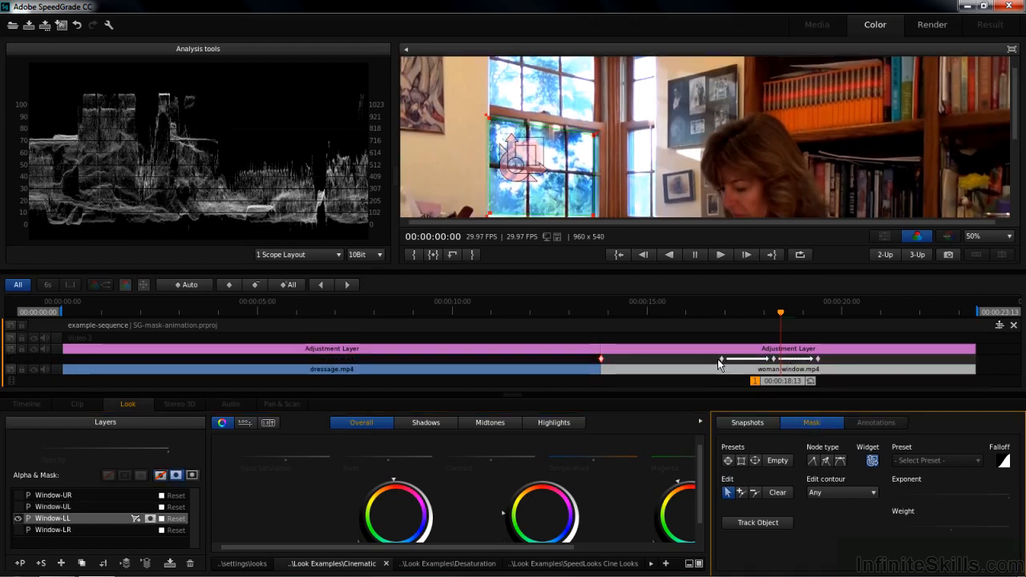
pyautogui.click(322, 285)
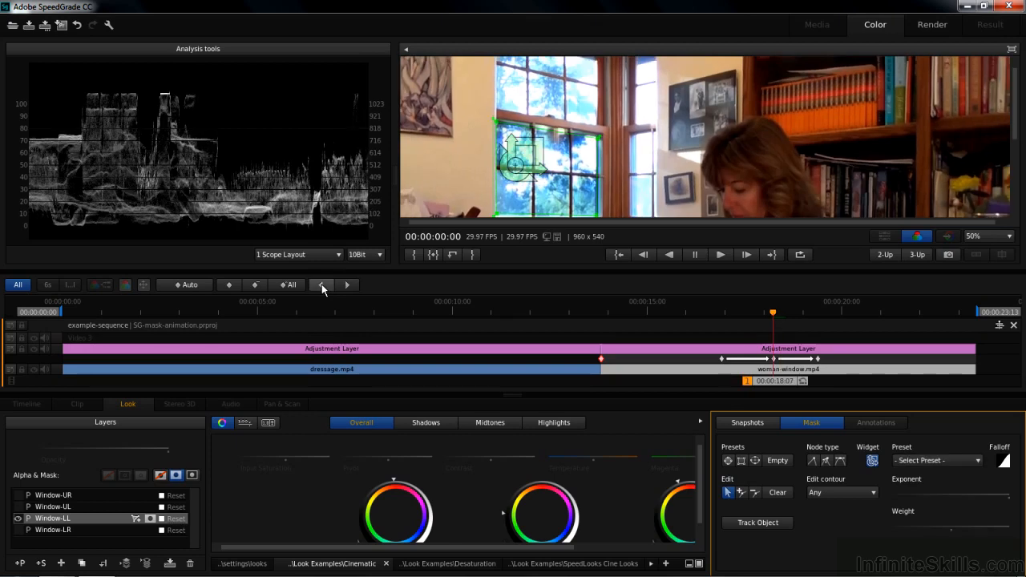
pyautogui.click(321, 285)
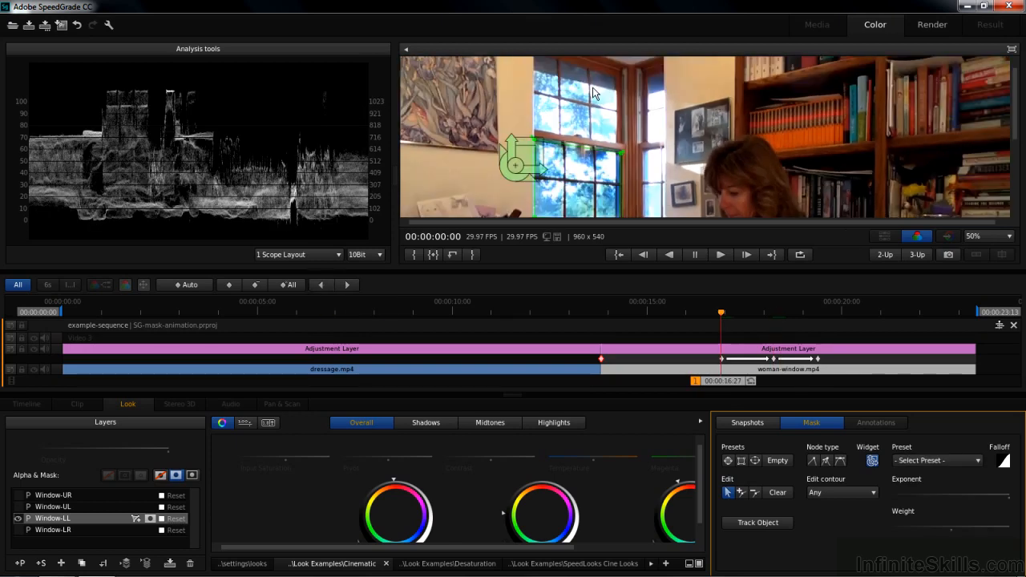
pyautogui.click(54, 507)
pyautogui.click(18, 508)
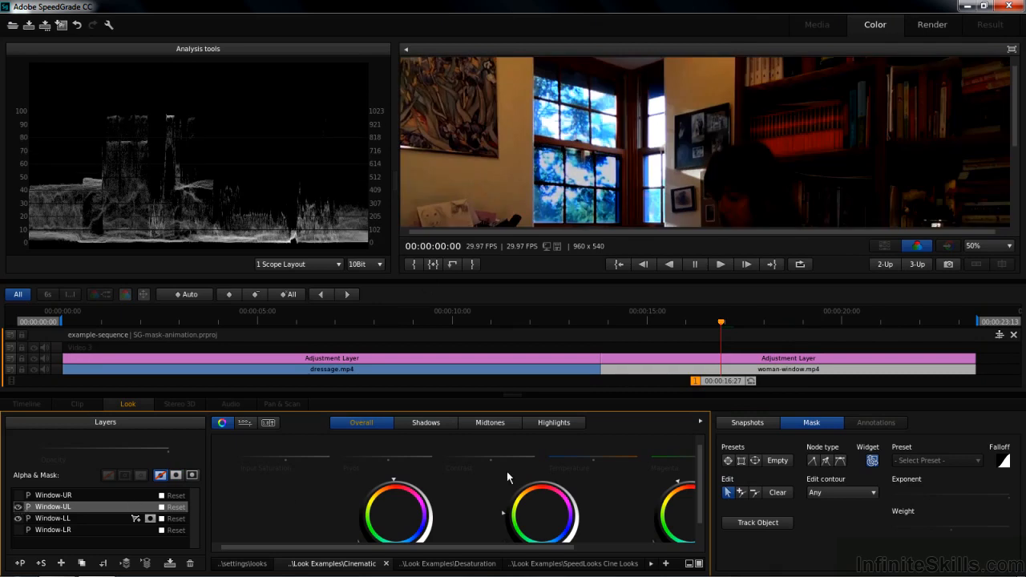
# Step: Add a rectangular mask to Window-UL, place it over the upper-left window, and limit the grade to the inside of the mask
pyautogui.click(742, 461)
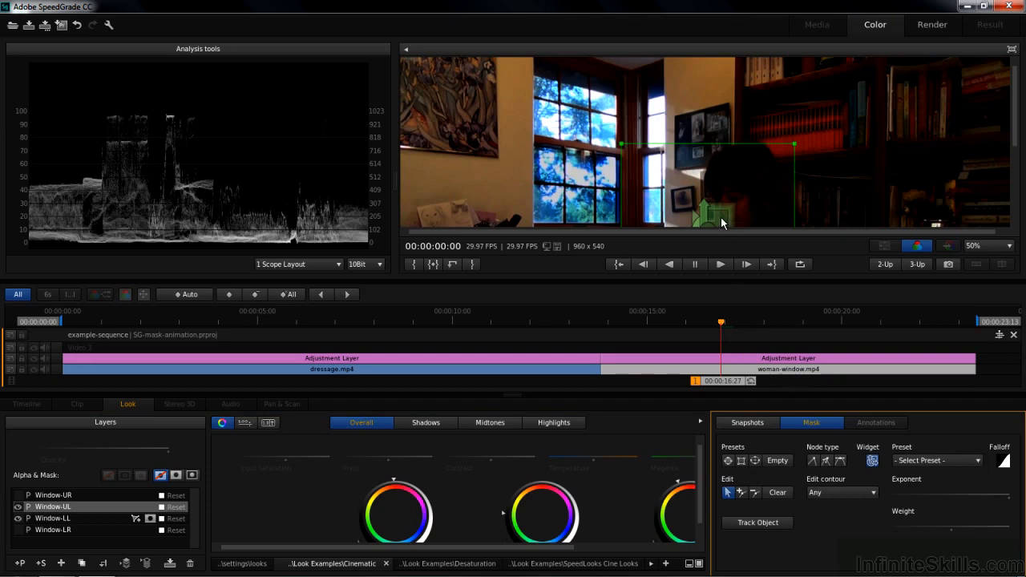
pyautogui.moveTo(1016, 125); pyautogui.dragTo(1016, 138)
pyautogui.moveTo(710, 203); pyautogui.dragTo(566, 82)
pyautogui.moveTo(1020, 147); pyautogui.dragTo(1015, 116)
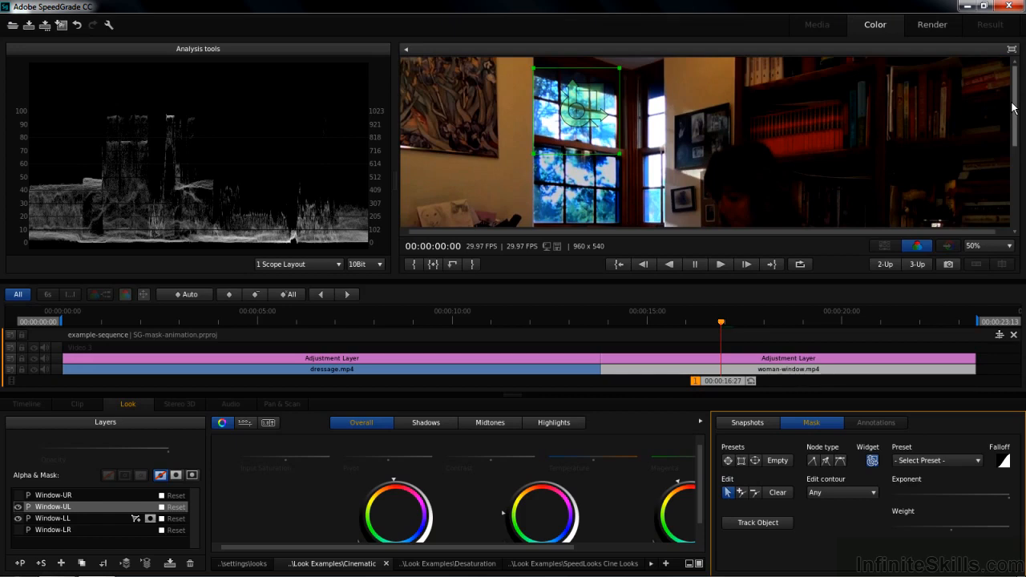
pyautogui.click(177, 476)
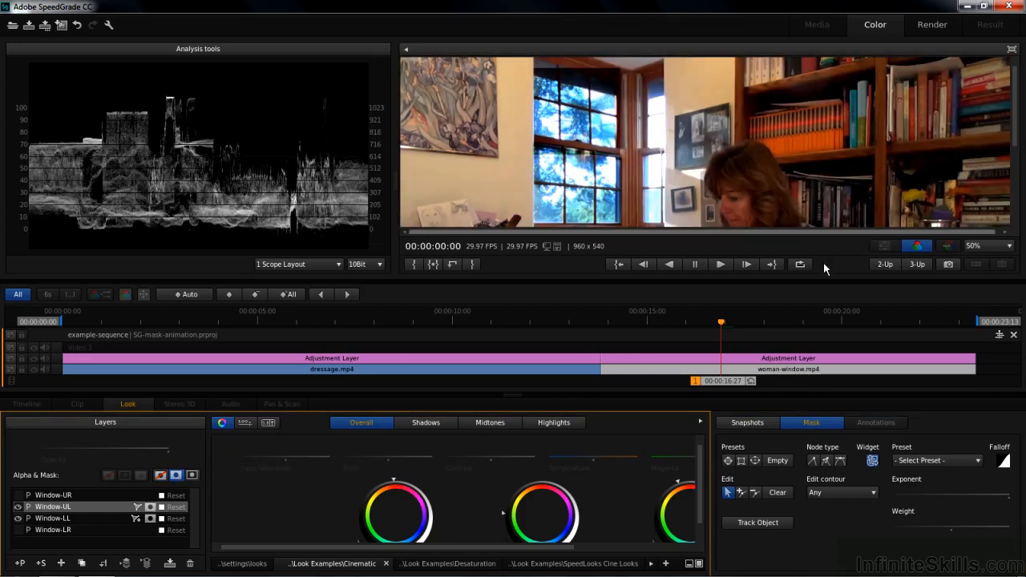
# Step: Fit the corners of the Window-UL mask to the edges of the upper-left window panes
pyautogui.click(812, 423)
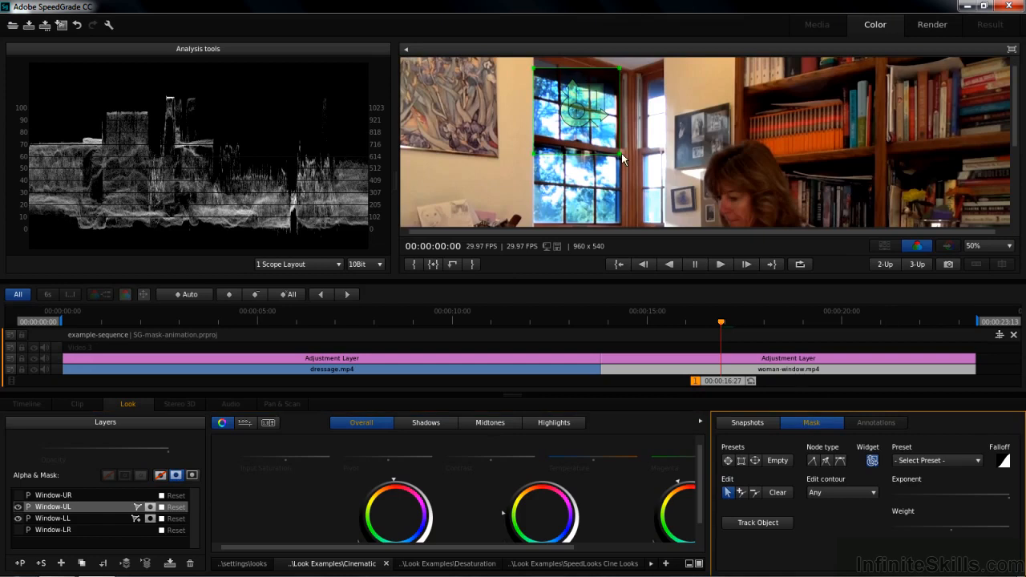
pyautogui.moveTo(621, 158); pyautogui.dragTo(616, 95)
pyautogui.moveTo(535, 154); pyautogui.dragTo(535, 135)
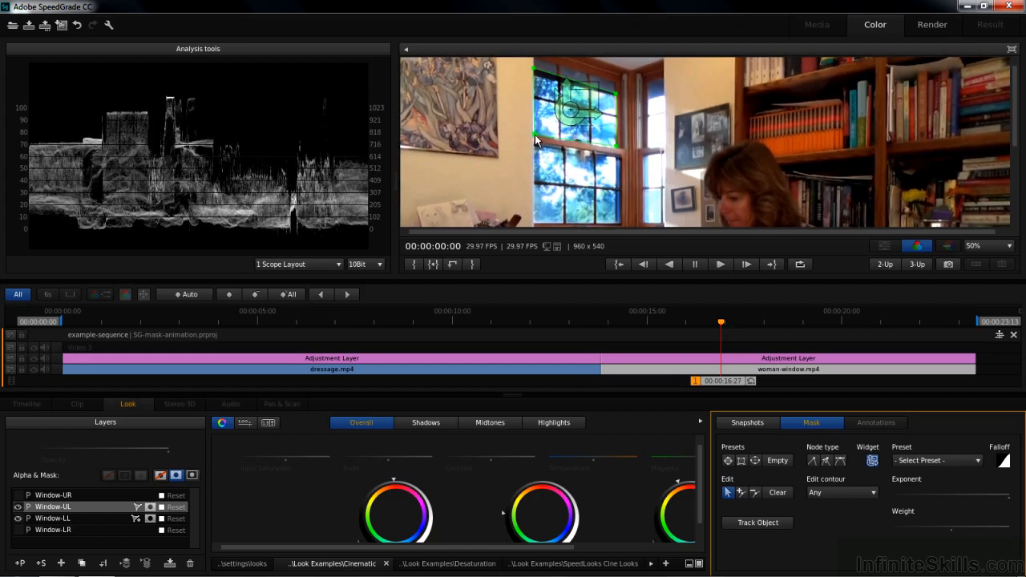
pyautogui.click(518, 155)
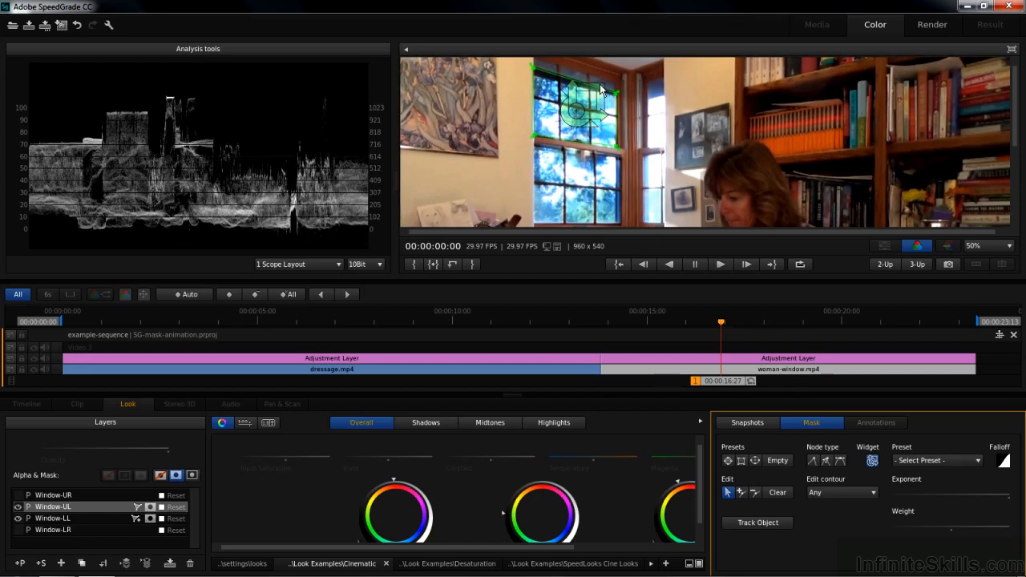
# Step: Add Window-UL mask keyframes at 00:00:16:27 and 00:00:18:00, moving the mask onto the upper-left window at the second one
pyautogui.click(228, 294)
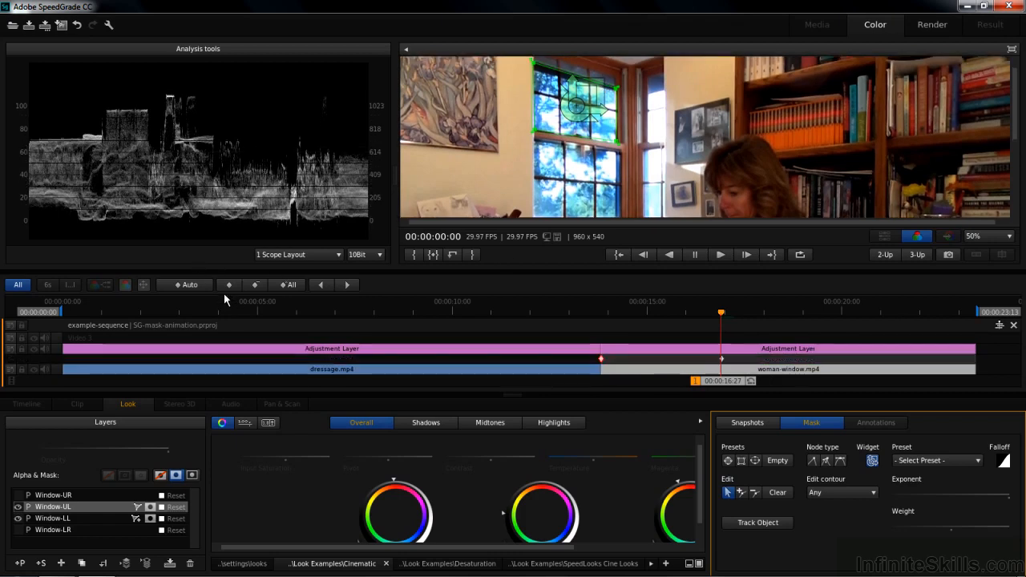
pyautogui.moveTo(732, 389); pyautogui.dragTo(773, 392)
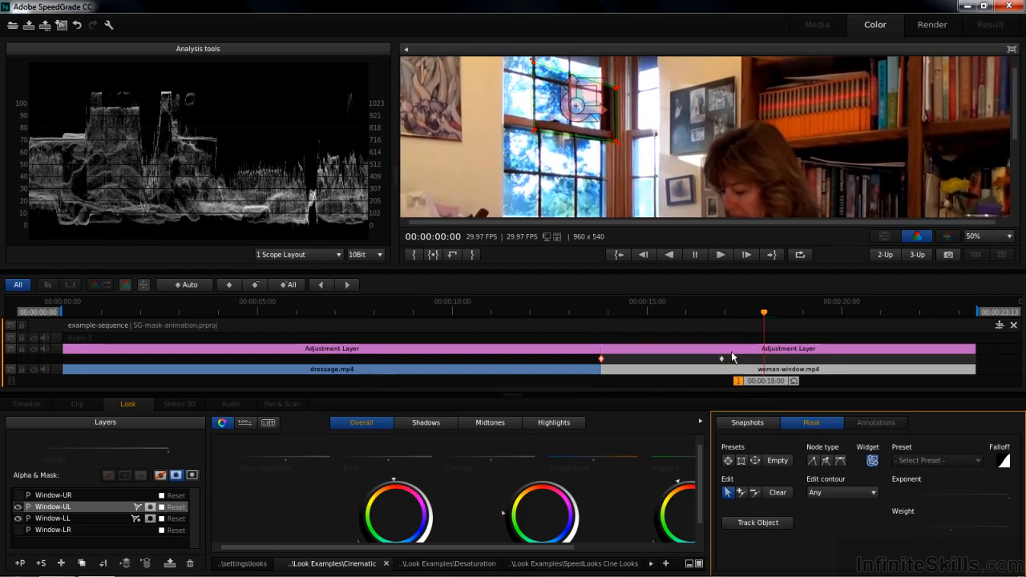
pyautogui.click(231, 286)
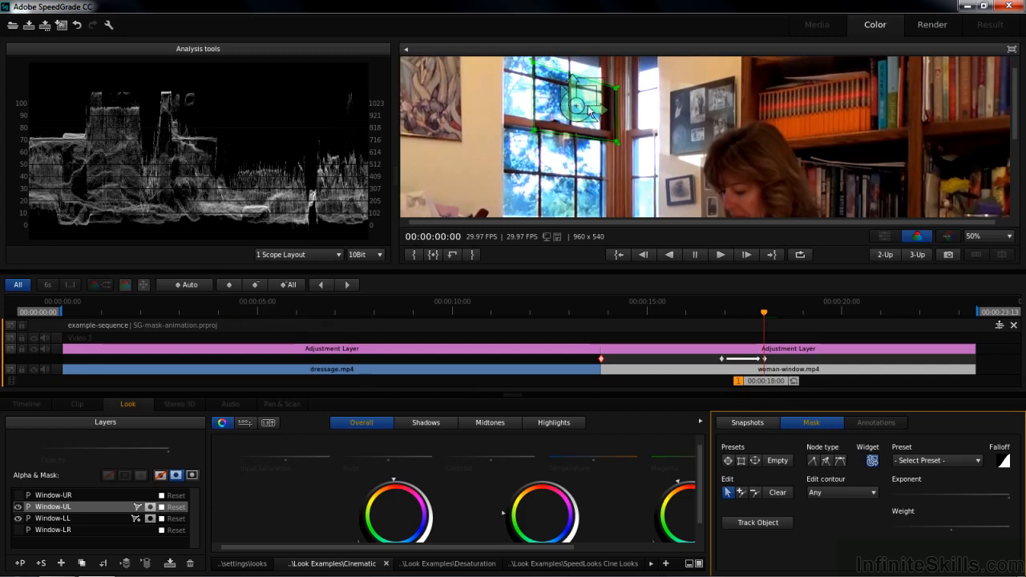
pyautogui.moveTo(579, 120); pyautogui.dragTo(571, 82)
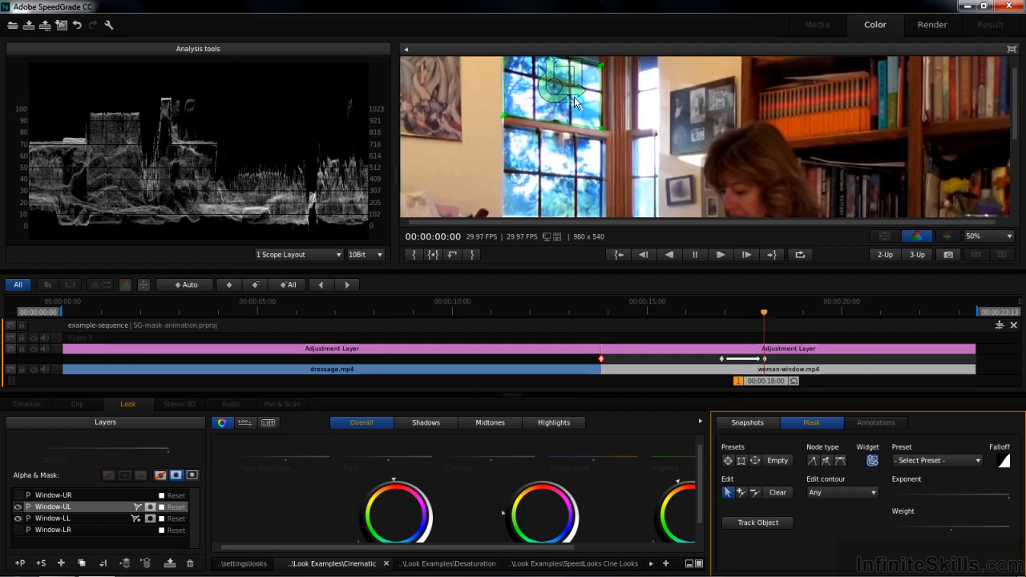
# Step: Add a Window-UL mask keyframe at 00:00:19:05 and move the mask back onto the upper-left window
pyautogui.moveTo(765, 379); pyautogui.dragTo(810, 380)
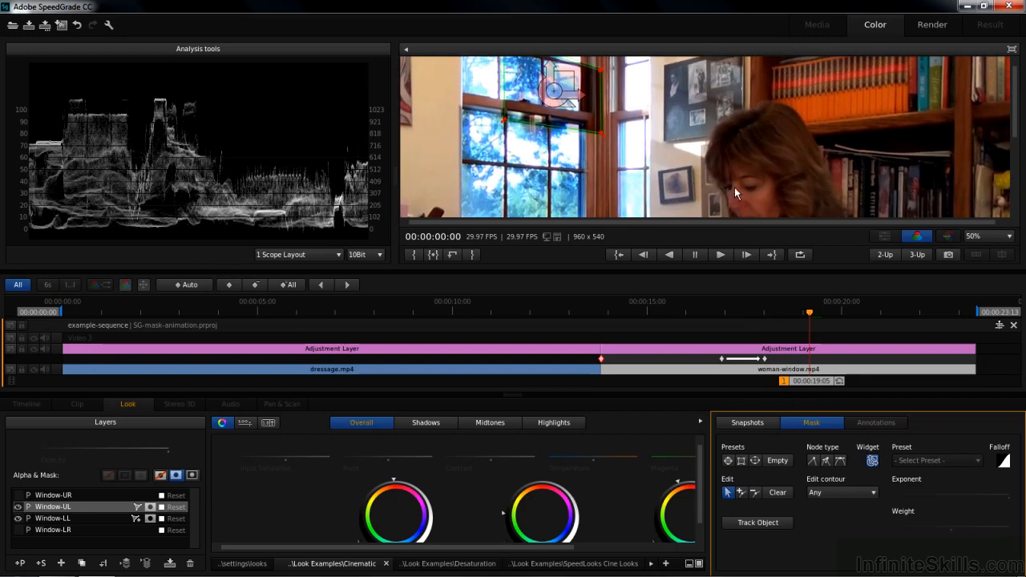
pyautogui.click(231, 285)
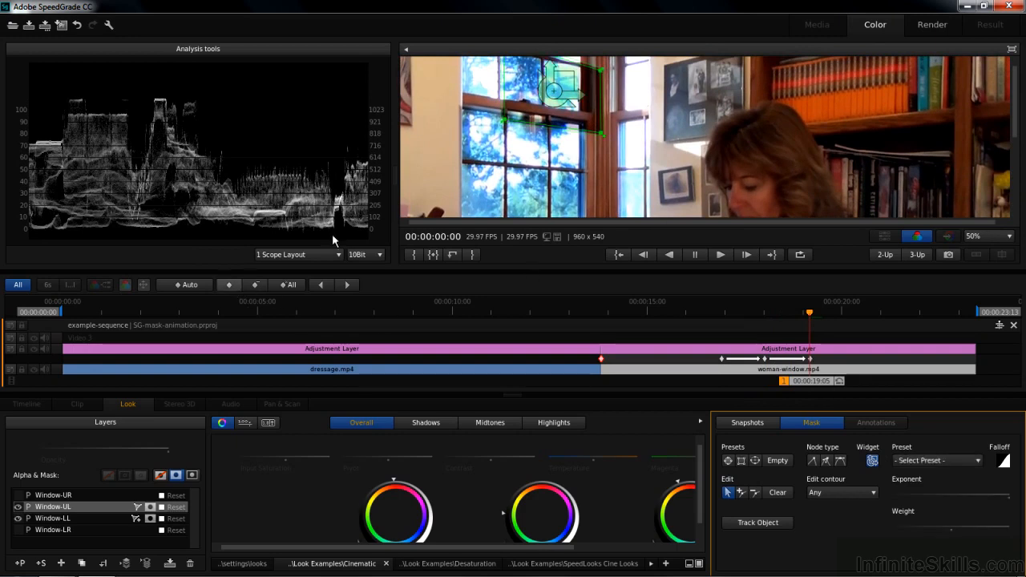
pyautogui.moveTo(559, 89); pyautogui.dragTo(534, 82)
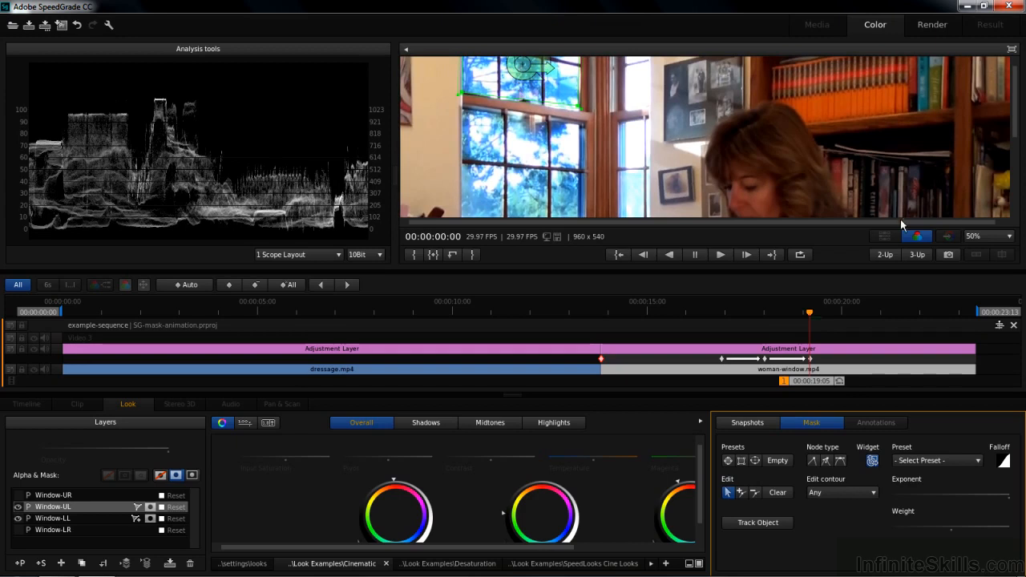
# Step: Set the viewer zoom to Fit, hide the mask overlay, and scrub through the woman-window clip to check the upper-left window's mask tracking
pyautogui.click(1012, 245)
pyautogui.click(974, 246)
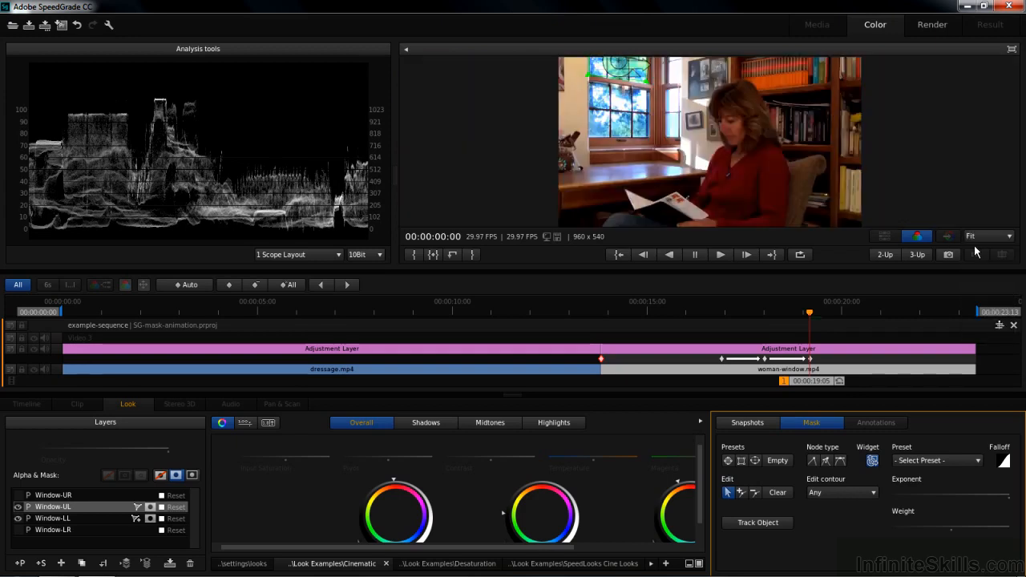
pyautogui.moveTo(815, 380); pyautogui.dragTo(712, 378)
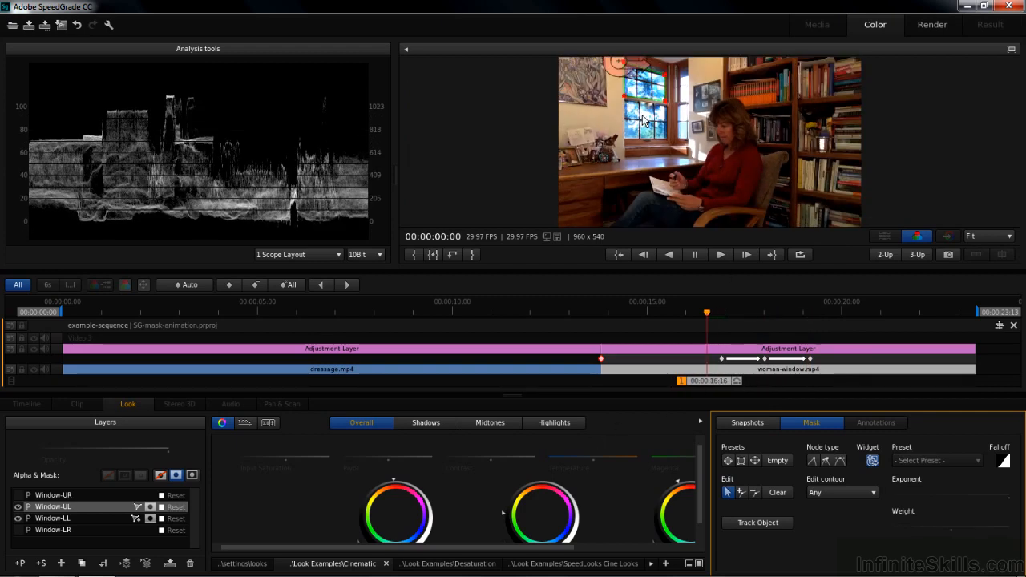
pyautogui.click(137, 507)
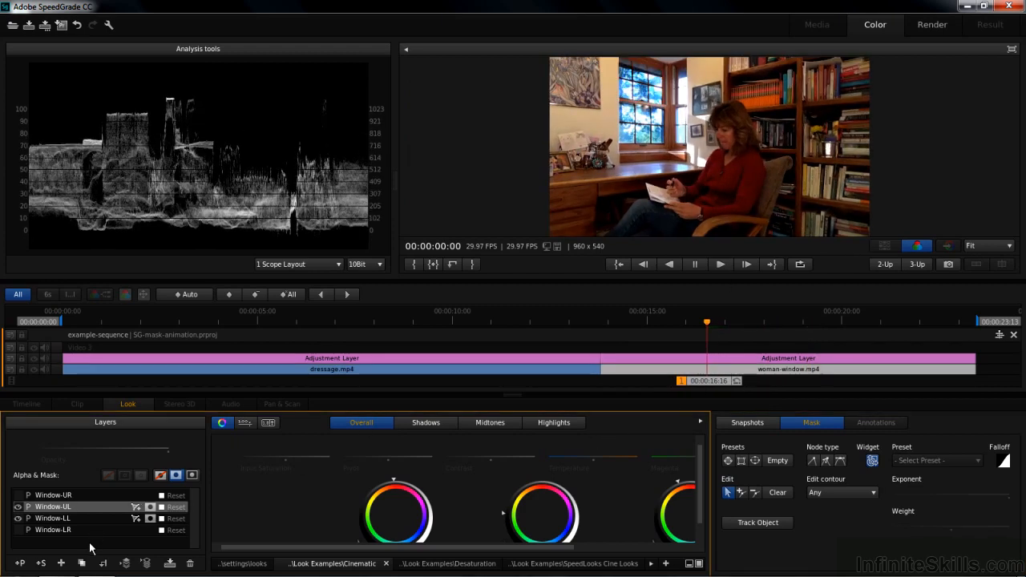
pyautogui.moveTo(702, 381); pyautogui.dragTo(744, 413)
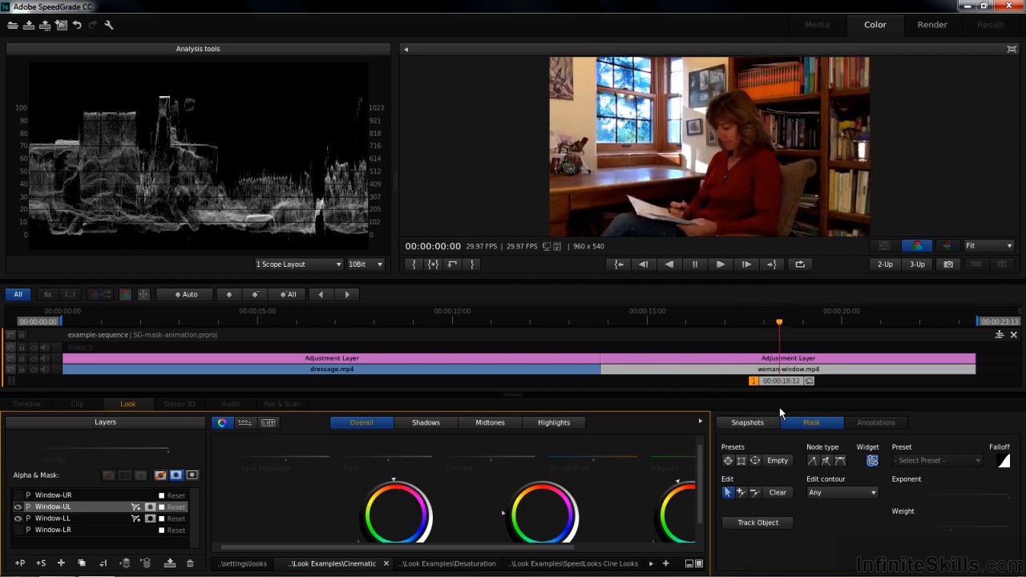
pyautogui.moveTo(800, 407); pyautogui.dragTo(767, 388)
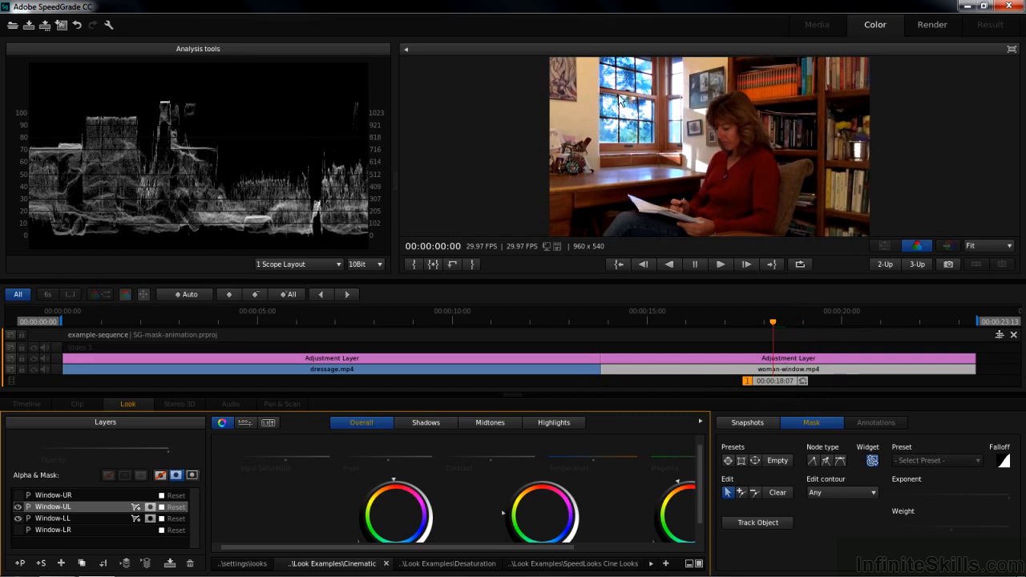